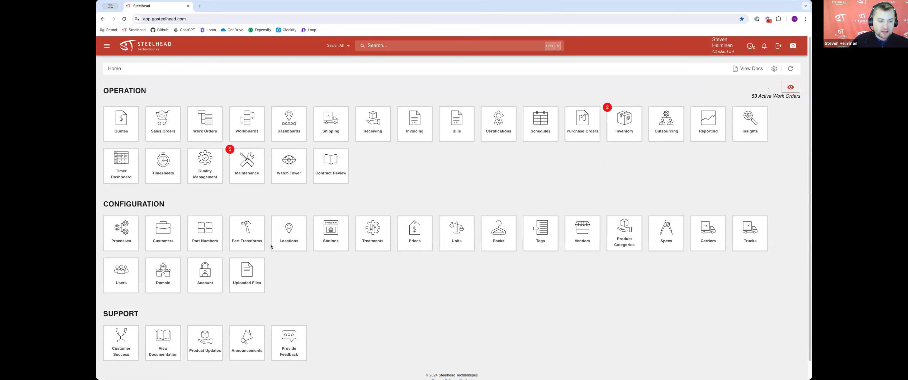
Step: Open the domain settings and review the Timers & Timesheets section's options
{"action": "left_click", "coordinate": [162, 276]}
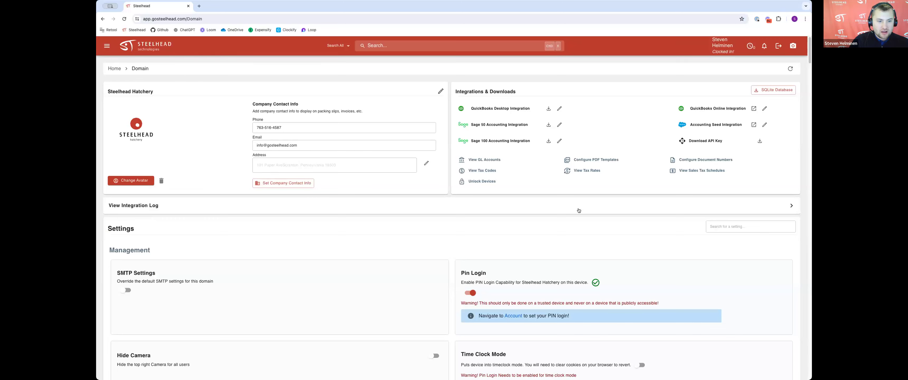
{"action": "scroll", "coordinate": [341, 214], "scroll_direction": "down", "scroll_amount": 8}
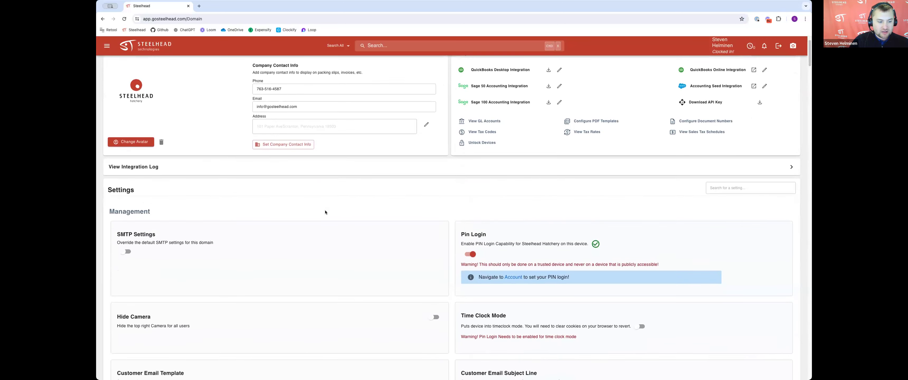
{"action": "scroll", "coordinate": [339, 215], "scroll_direction": "down", "scroll_amount": 3}
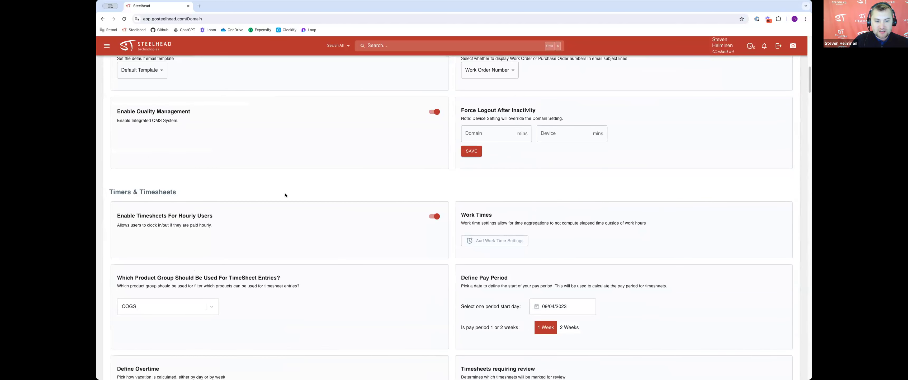
{"action": "scroll", "coordinate": [285, 195], "scroll_direction": "down", "scroll_amount": 2}
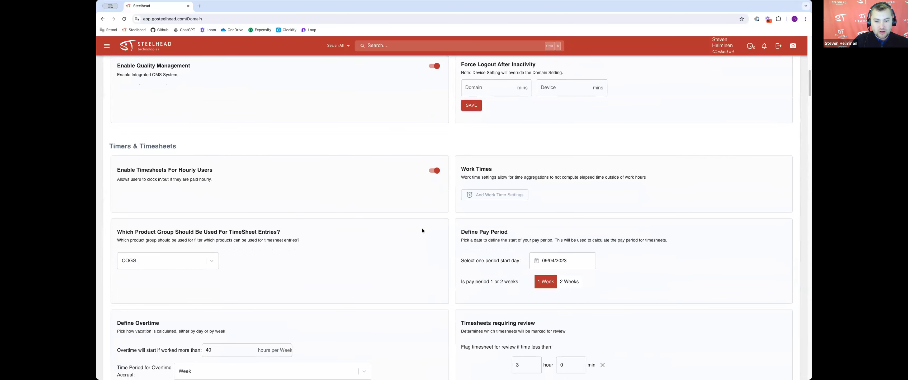
{"action": "scroll", "coordinate": [421, 229], "scroll_direction": "down", "scroll_amount": 1}
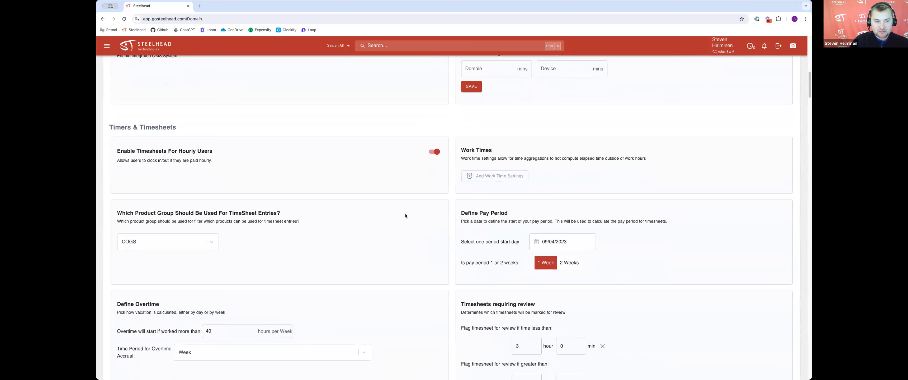
{"action": "left_click_drag", "start_coordinate": [120, 148], "coordinate": [209, 152]}
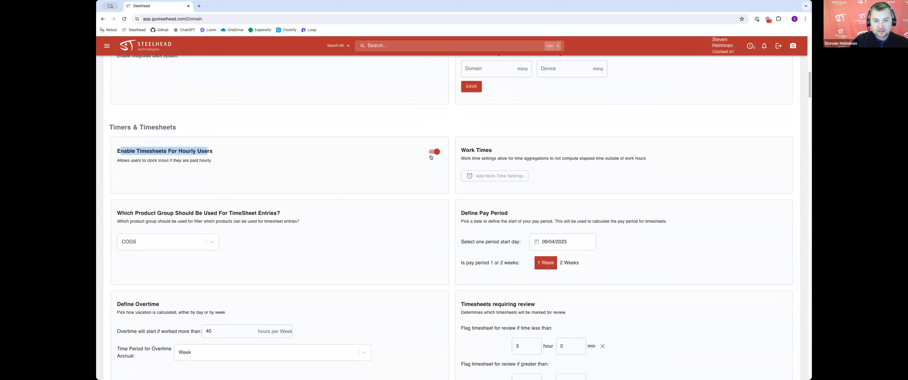
{"action": "scroll", "coordinate": [581, 138], "scroll_direction": "down", "scroll_amount": 2}
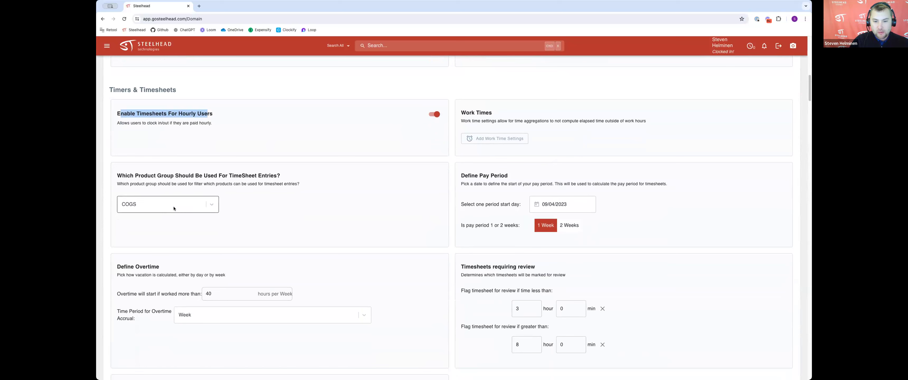
{"action": "left_click", "coordinate": [304, 207]}
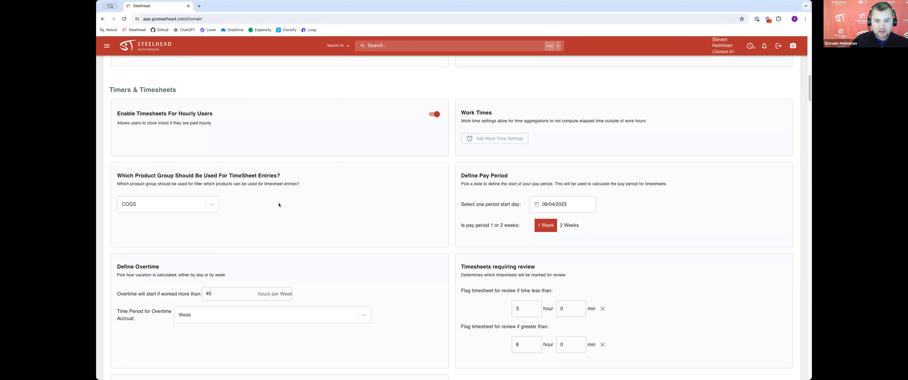
{"action": "scroll", "coordinate": [520, 187], "scroll_direction": "down", "scroll_amount": 1}
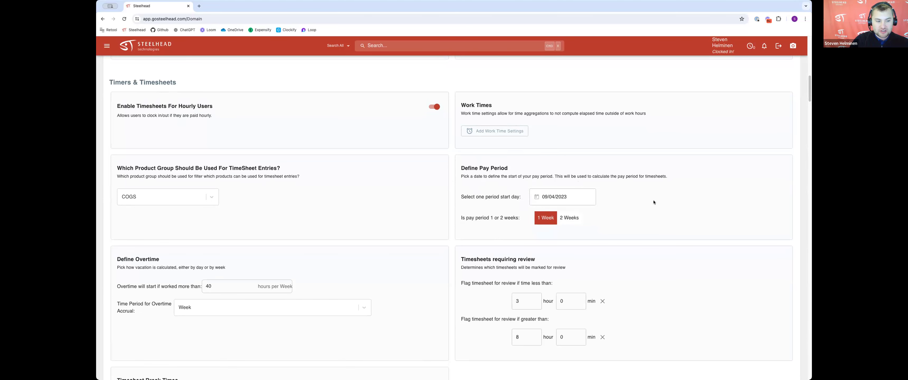
{"action": "scroll", "coordinate": [658, 208], "scroll_direction": "down", "scroll_amount": 3}
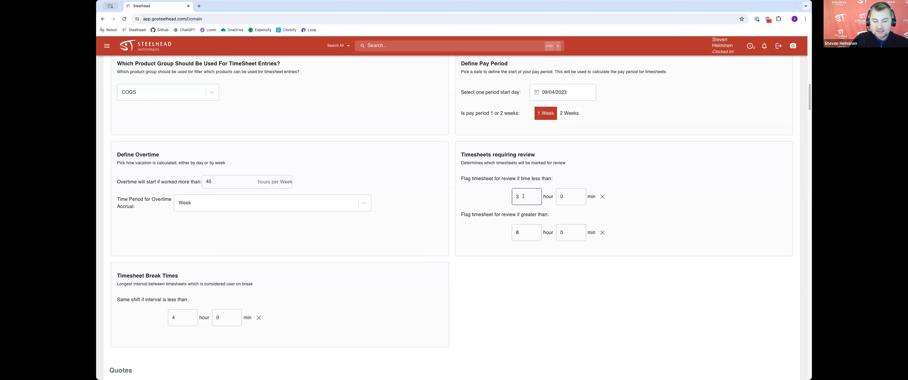
Step: Examine the timesheet review thresholds and break time settings before returning to the top of the page
{"action": "left_click_drag", "start_coordinate": [478, 179], "coordinate": [516, 179]}
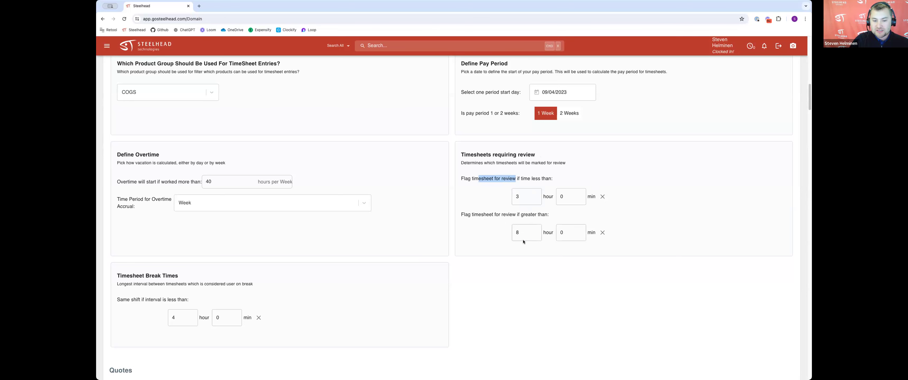
{"action": "left_click", "coordinate": [524, 230]}
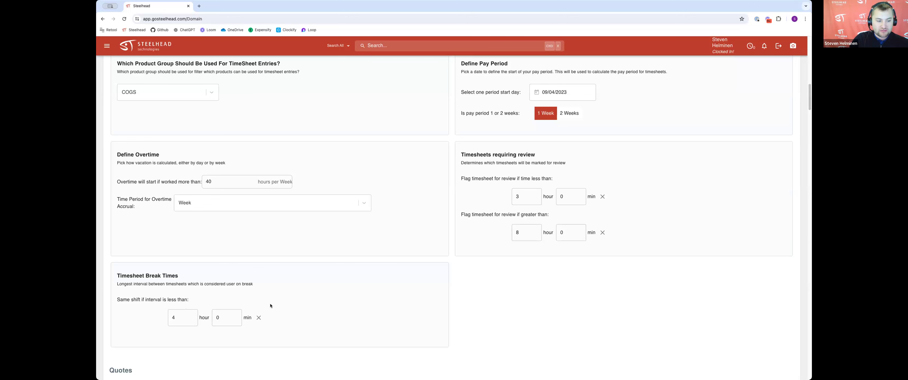
{"action": "scroll", "coordinate": [366, 170], "scroll_direction": "up", "scroll_amount": 1}
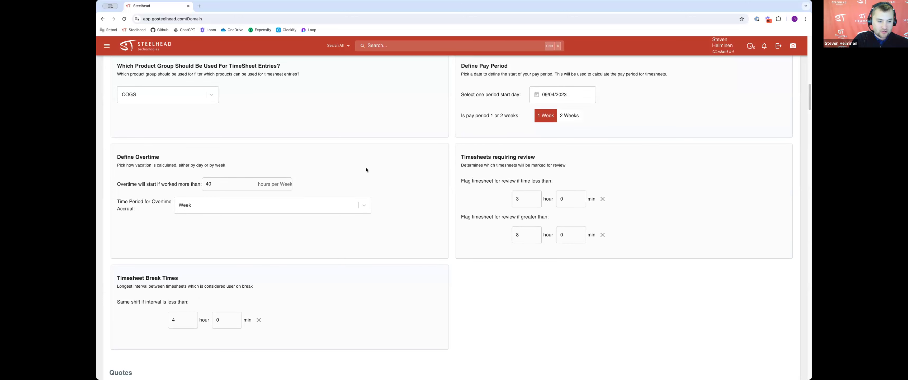
{"action": "scroll", "coordinate": [500, 219], "scroll_direction": "up", "scroll_amount": 5}
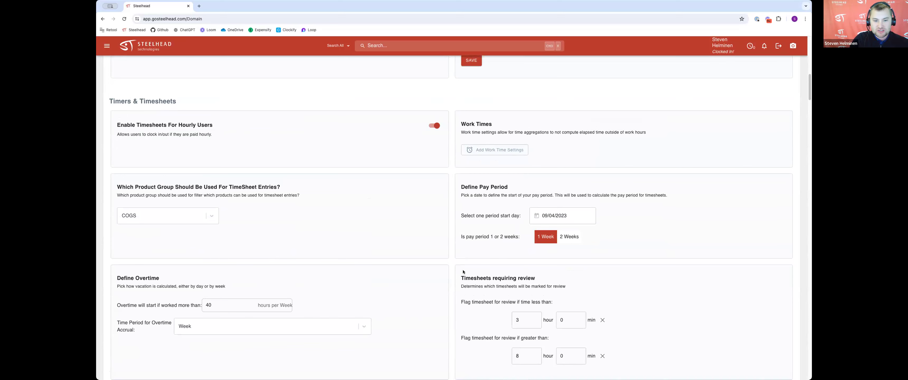
{"action": "scroll", "coordinate": [478, 253], "scroll_direction": "up", "scroll_amount": 15}
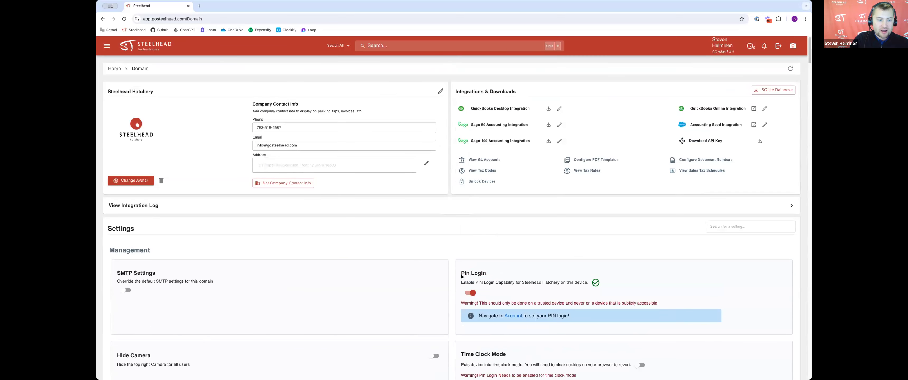
Step: Go to the Users list and browse the existing users and their permissions
{"action": "left_click", "coordinate": [120, 68]}
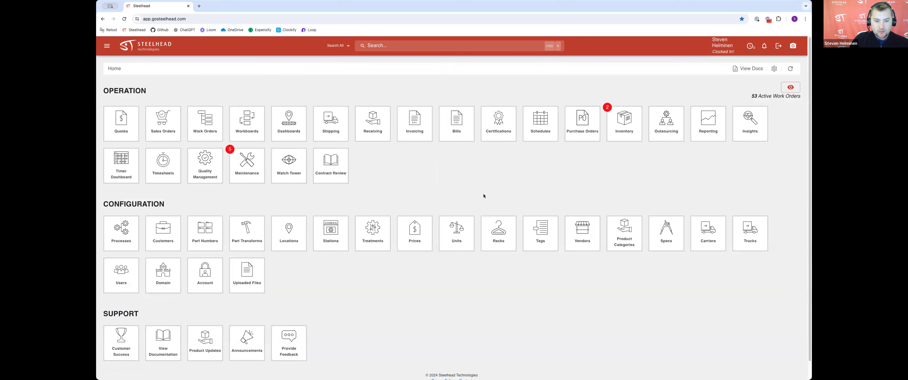
{"action": "left_click", "coordinate": [124, 277]}
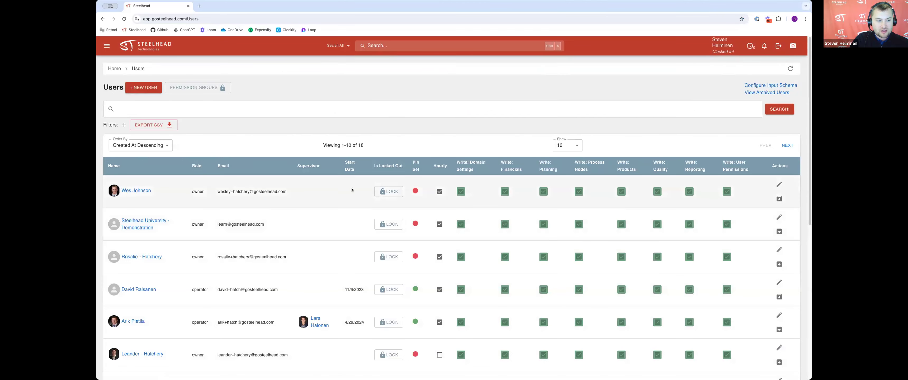
{"action": "scroll", "coordinate": [300, 172], "scroll_direction": "down", "scroll_amount": 8}
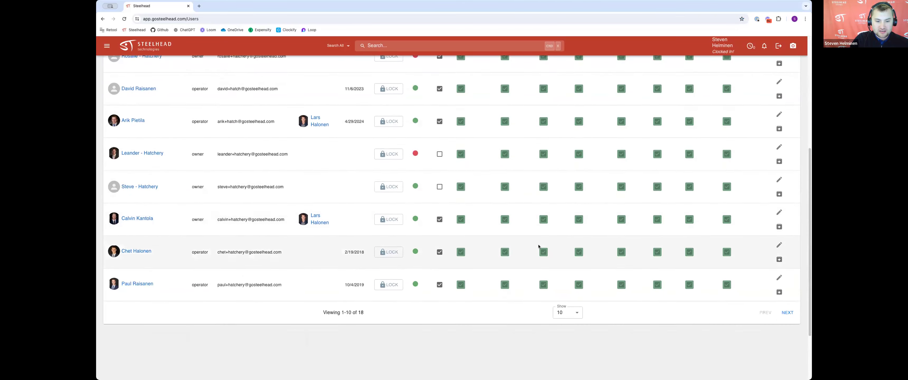
{"action": "scroll", "coordinate": [539, 238], "scroll_direction": "up", "scroll_amount": 8}
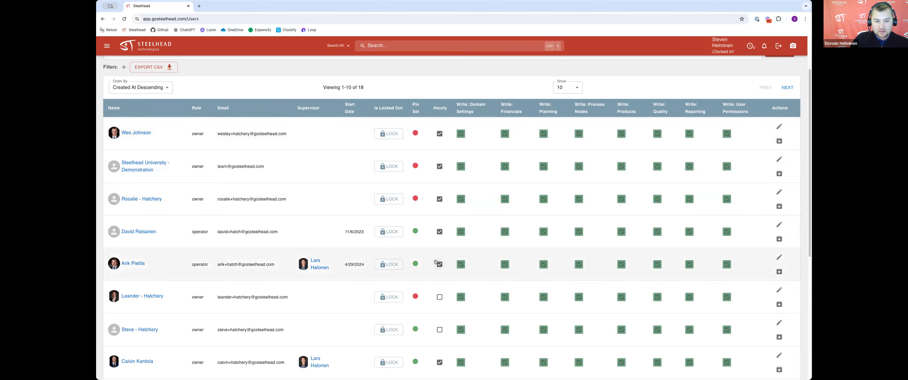
{"action": "scroll", "coordinate": [449, 110], "scroll_direction": "up", "scroll_amount": 2}
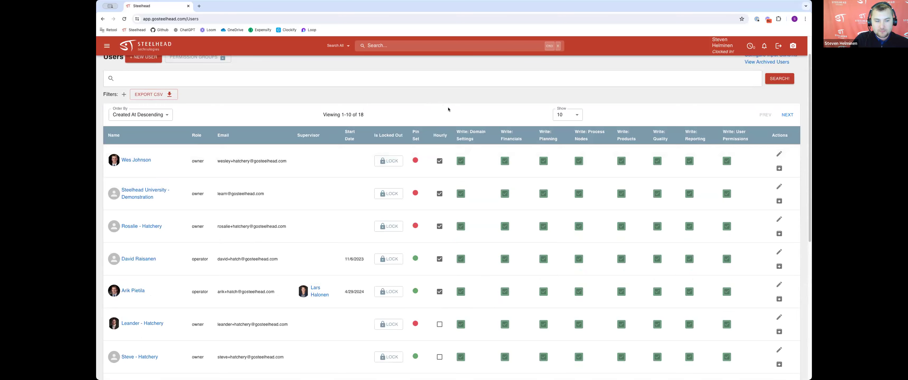
{"action": "scroll", "coordinate": [448, 109], "scroll_direction": "up", "scroll_amount": 1}
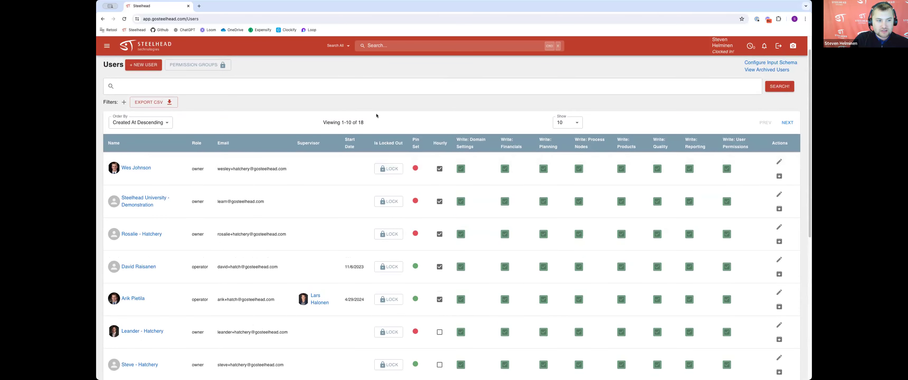
Step: Start creating a new user and fill in the user's full name and e-mail address
{"action": "left_click", "coordinate": [147, 65]}
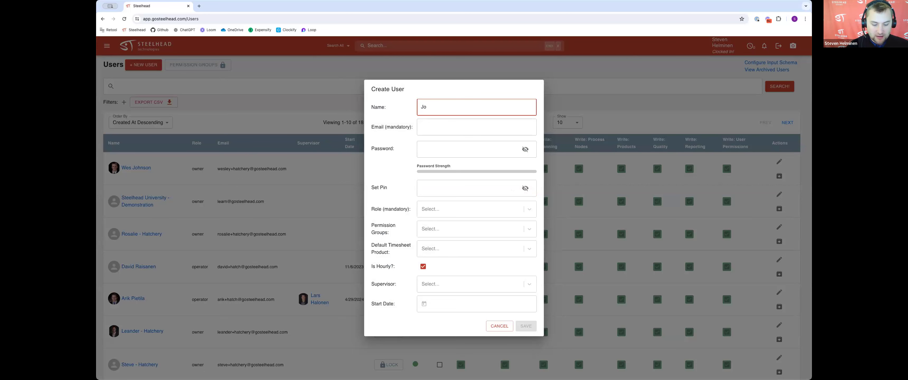
{"action": "type", "text": "hn Does"}
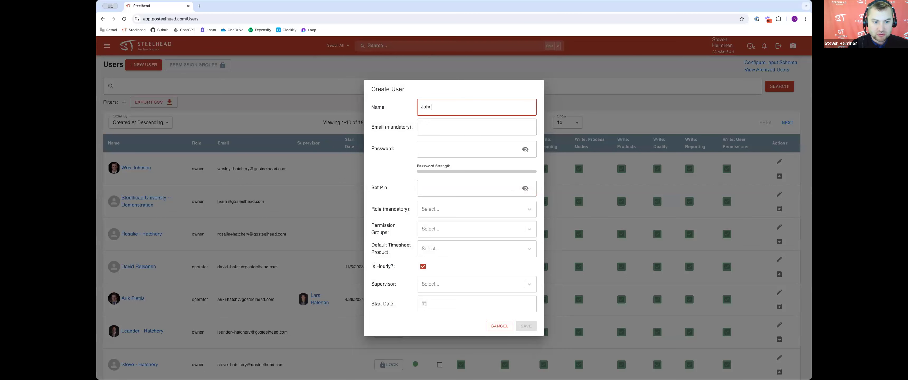
{"action": "key", "text": "Tab"}
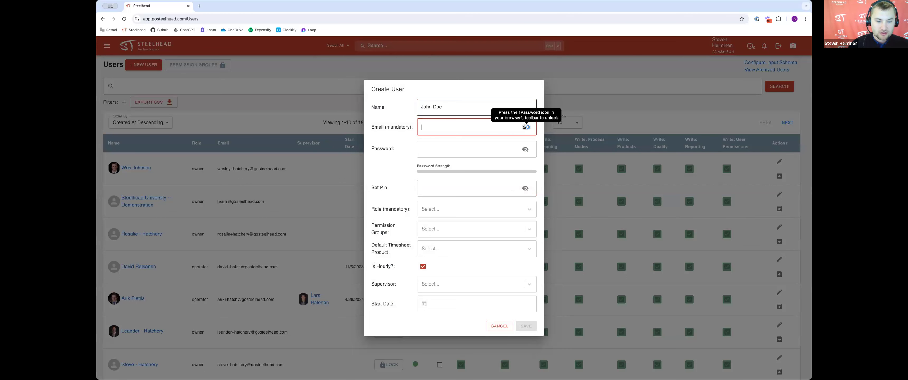
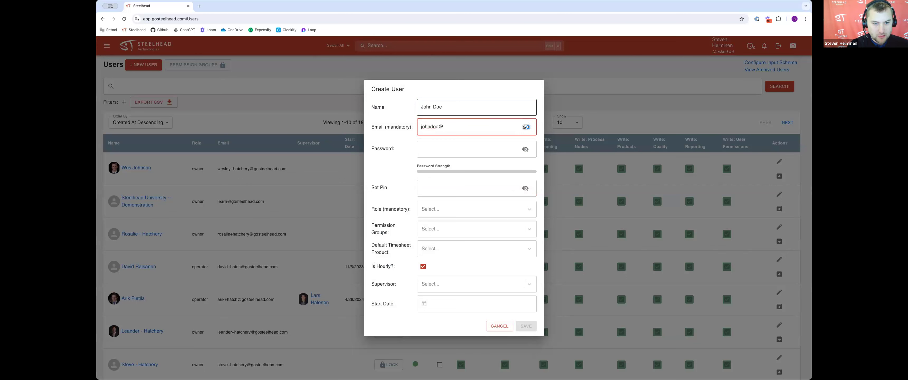
{"action": "key", "text": "Tab"}
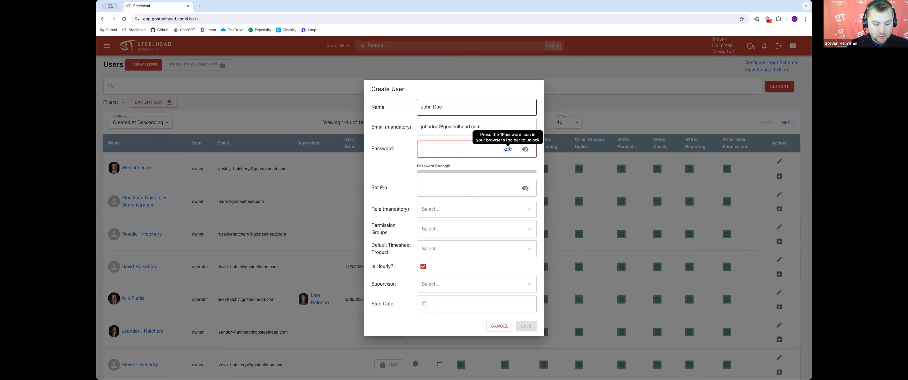
Step: Enter the new user's account password and set the user's login PIN
{"action": "type", "text": "test"}
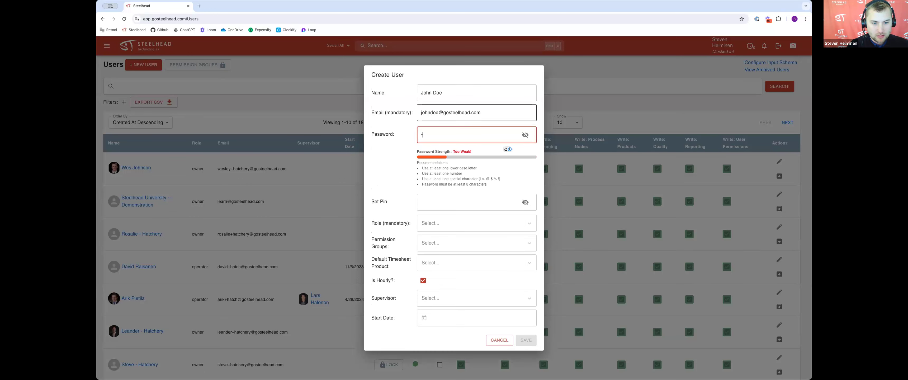
{"action": "type", "text": "s123"}
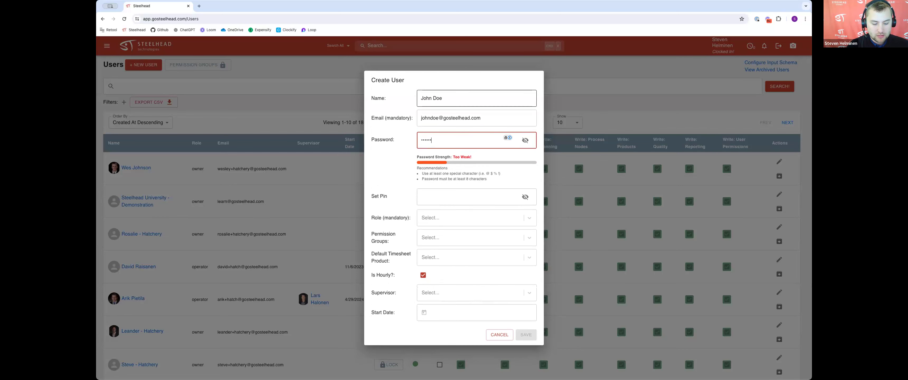
{"action": "type", "text": "4"}
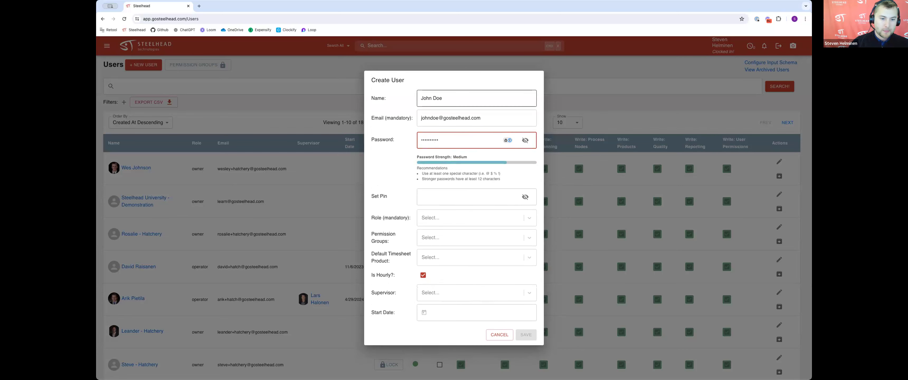
{"action": "left_click", "coordinate": [454, 192]}
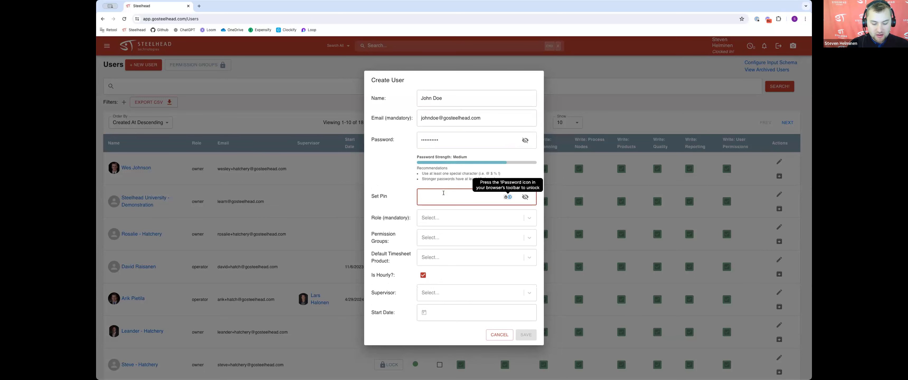
{"action": "type", "text": "12"}
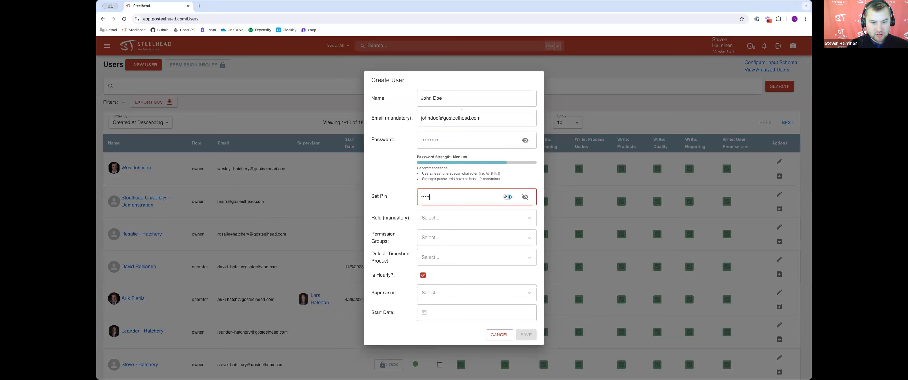
{"action": "key", "text": "Tab"}
Step: Set the new user's role to operator and add the Operator permission group
{"action": "left_click", "coordinate": [465, 217]}
{"action": "left_click", "coordinate": [443, 259]}
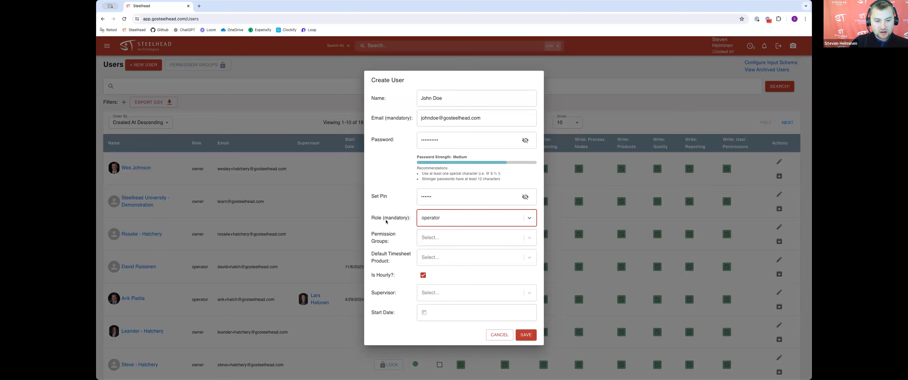
{"action": "left_click", "coordinate": [439, 238]}
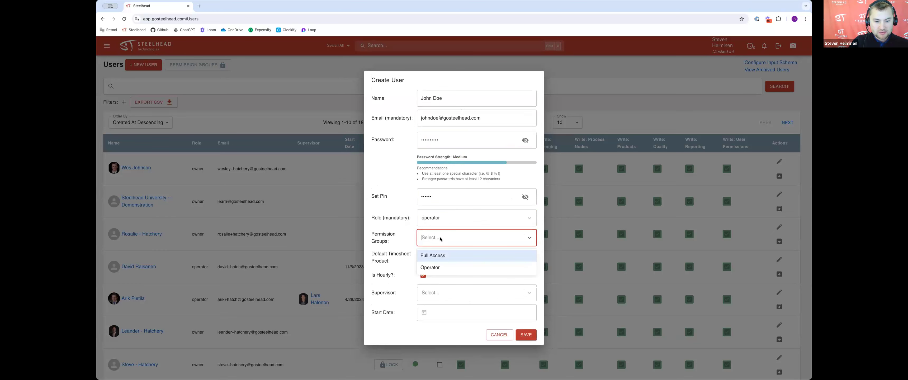
{"action": "left_click", "coordinate": [447, 267]}
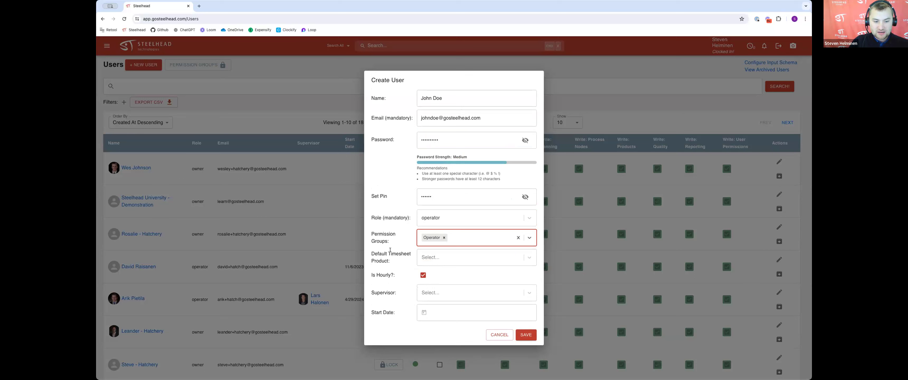
Step: Set the new user's default timesheet product to Paint Dept and choose the user's supervisor
{"action": "left_click", "coordinate": [426, 258]}
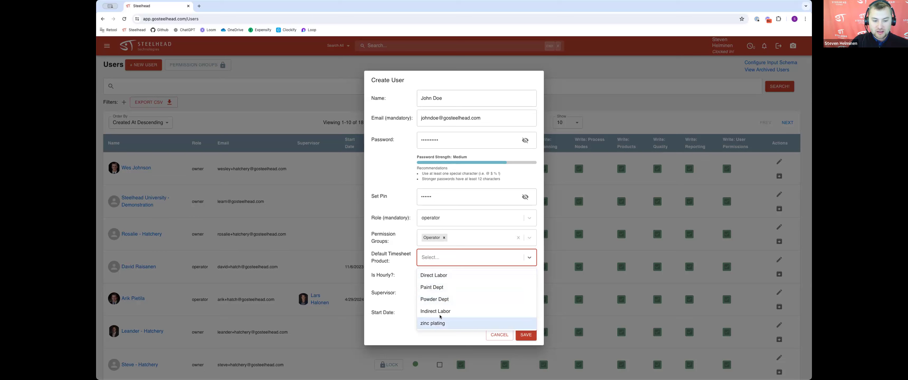
{"action": "left_click", "coordinate": [447, 289]}
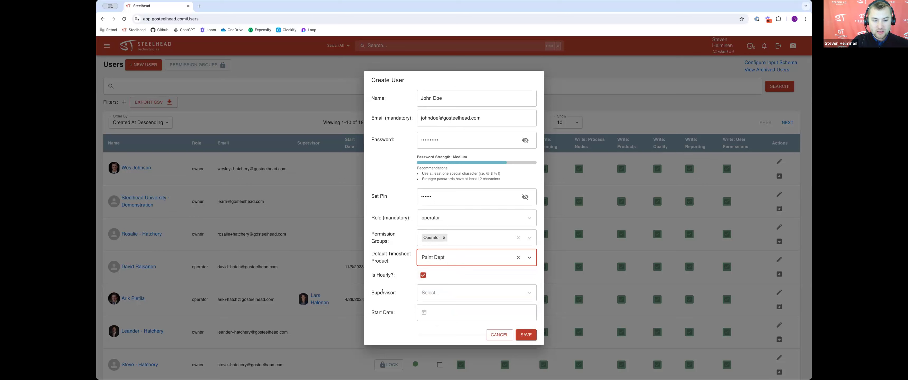
{"action": "left_click", "coordinate": [447, 293]}
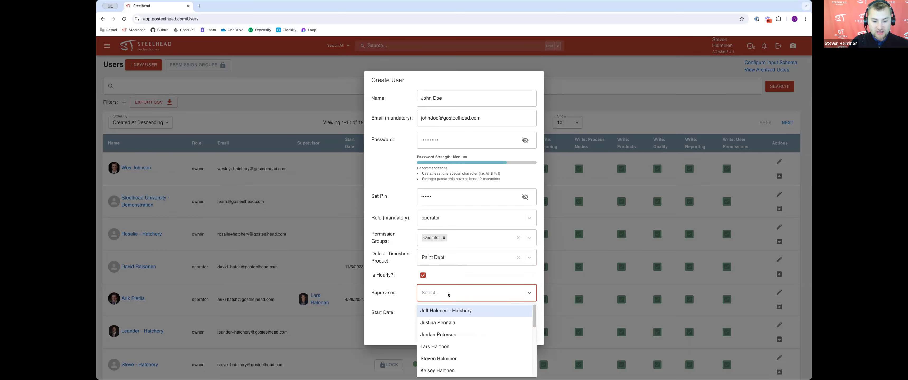
{"action": "type", "text": "lars"}
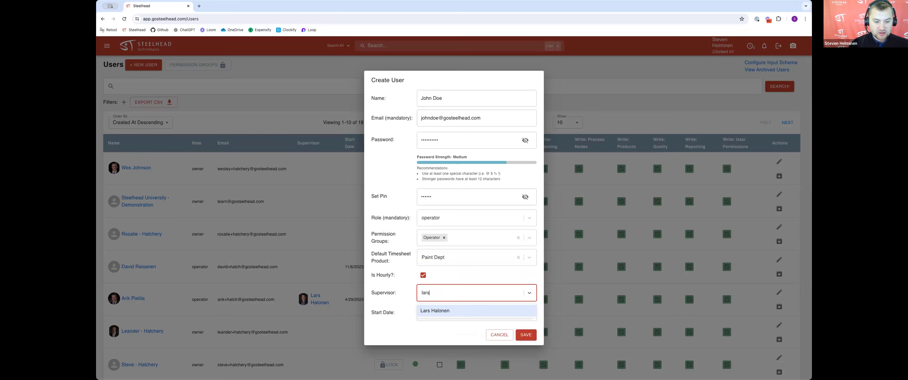
{"action": "left_click", "coordinate": [458, 310]}
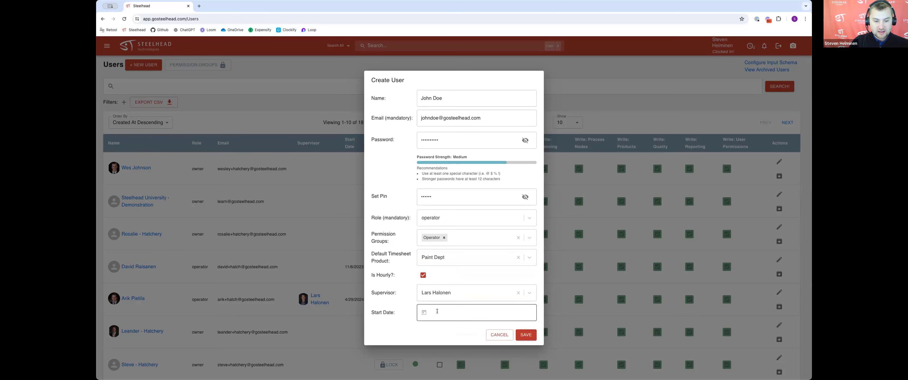
Step: Set the start date to 05/29/2024 and save the new user
{"action": "left_click", "coordinate": [443, 310]}
{"action": "left_click", "coordinate": [454, 292]}
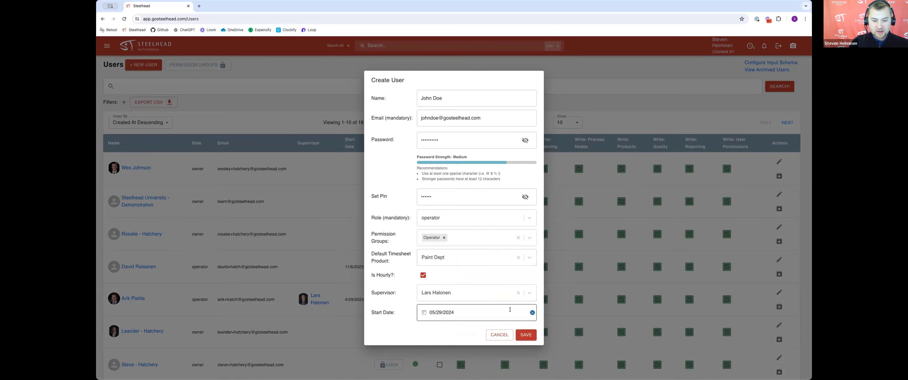
{"action": "left_click", "coordinate": [525, 335]}
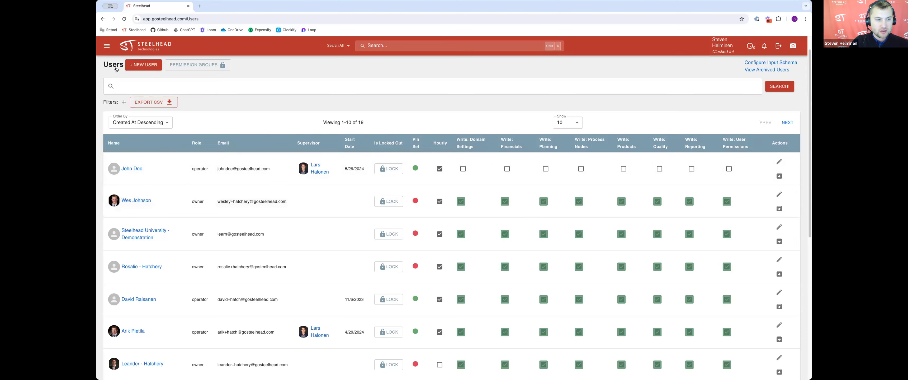
Step: Open Timesheets from the home page and view the active timesheet segments
{"action": "left_click", "coordinate": [147, 44]}
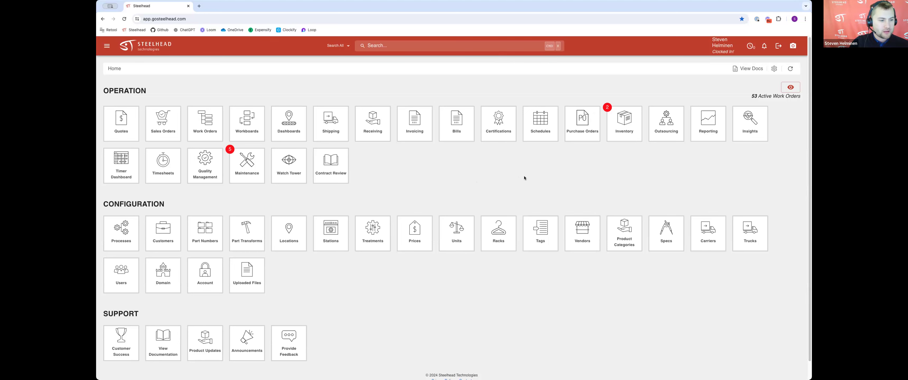
{"action": "left_click", "coordinate": [168, 180]}
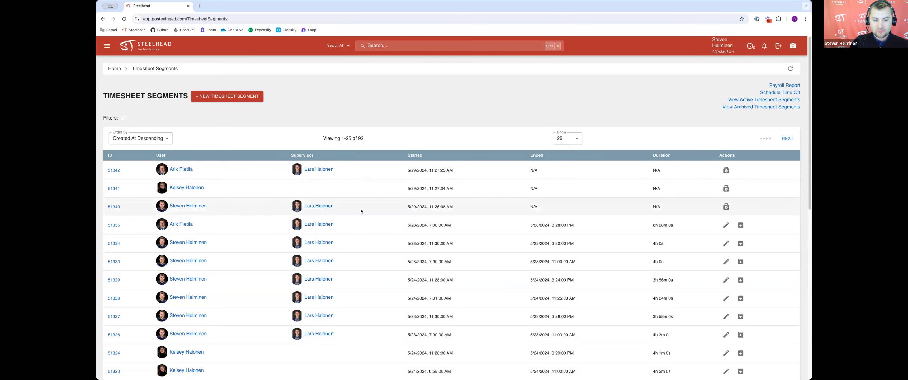
{"action": "left_click", "coordinate": [734, 100]}
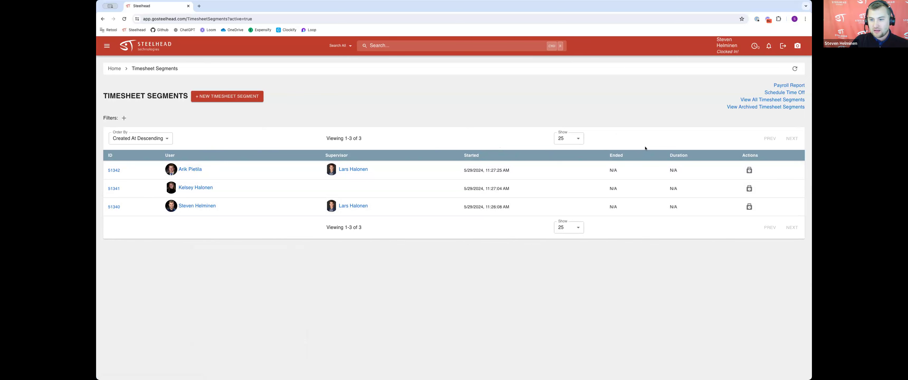
Step: Navigate through Schedule Time Off and time off allocation to the time off type plans
{"action": "left_click", "coordinate": [779, 93]}
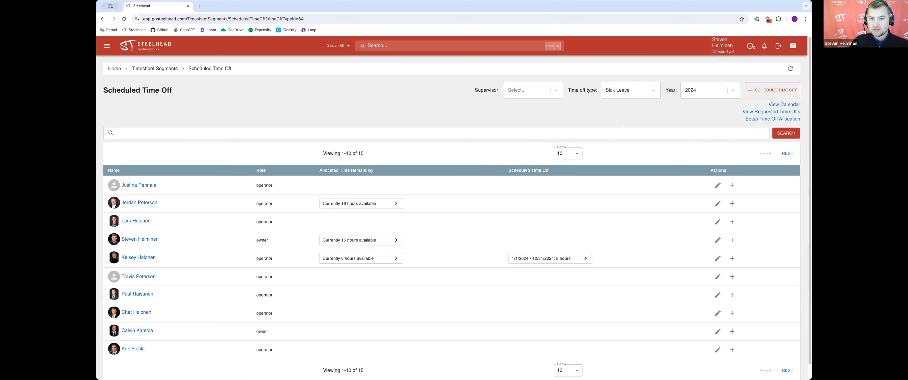
{"action": "left_click", "coordinate": [779, 120]}
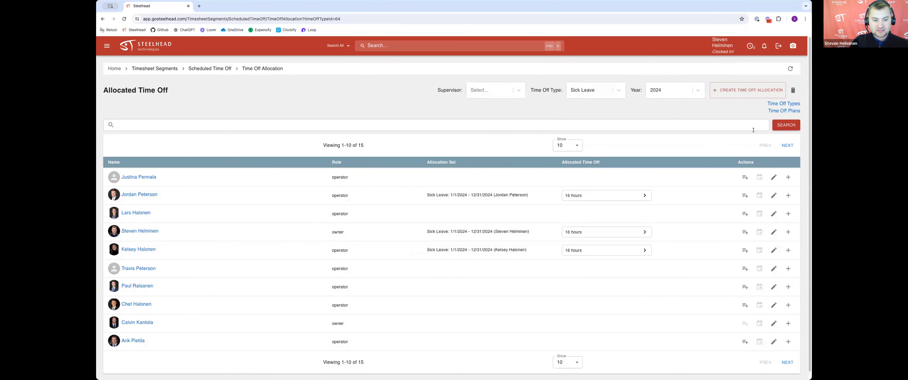
{"action": "left_click", "coordinate": [778, 111]}
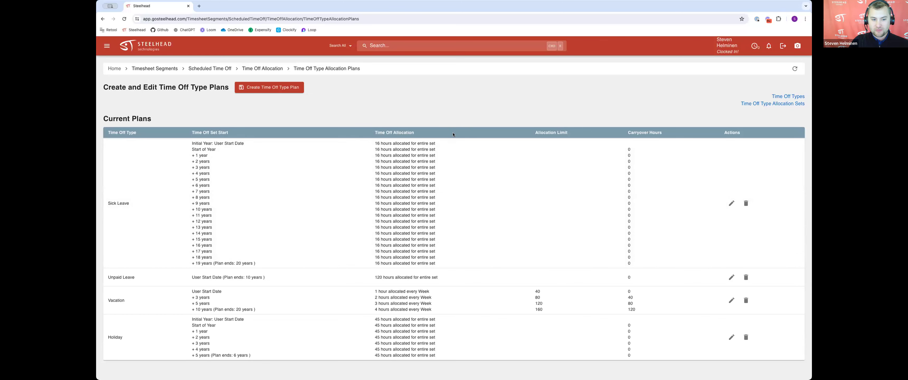
{"action": "left_click", "coordinate": [293, 89]}
{"action": "left_click", "coordinate": [231, 113]}
{"action": "left_click", "coordinate": [334, 165]}
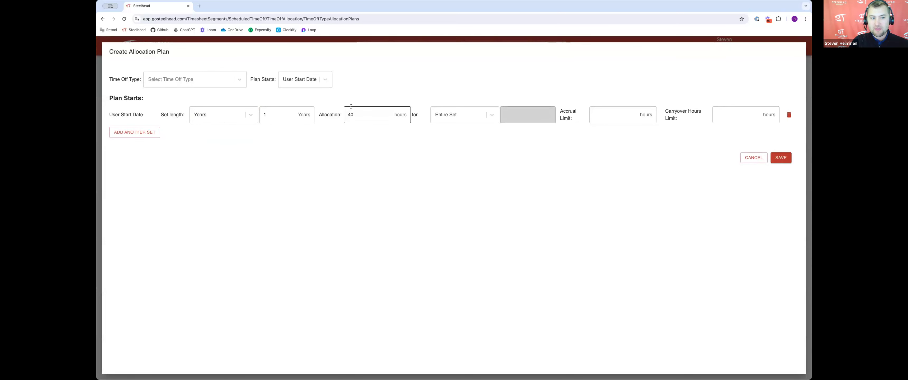
{"action": "left_click", "coordinate": [215, 82]}
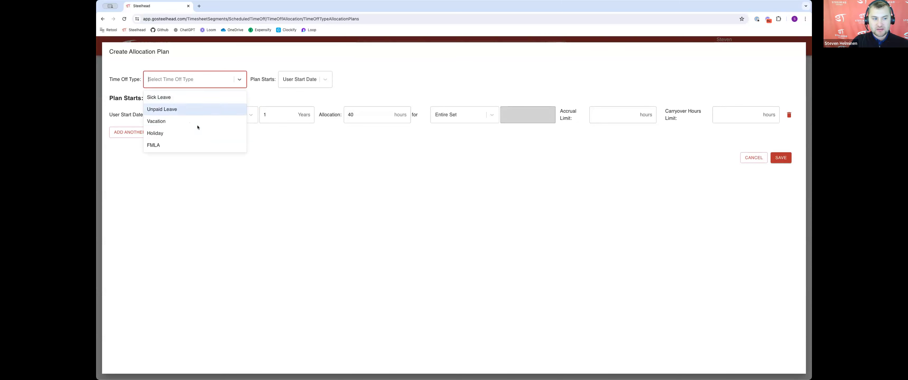
{"action": "left_click", "coordinate": [173, 144]}
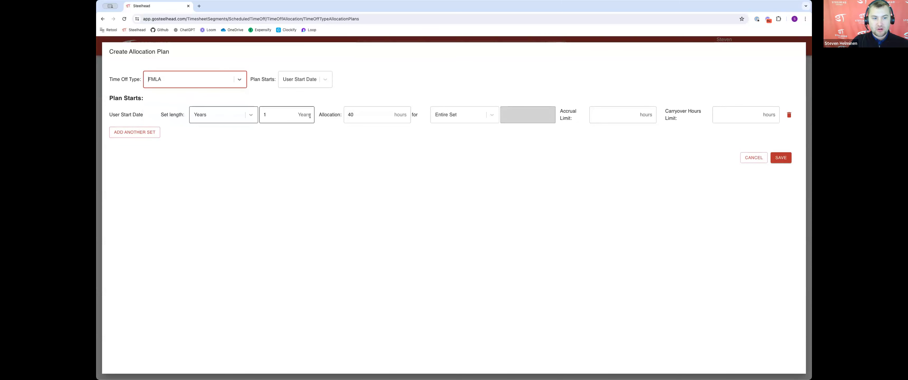
{"action": "left_click", "coordinate": [453, 115]}
{"action": "left_click", "coordinate": [575, 145]}
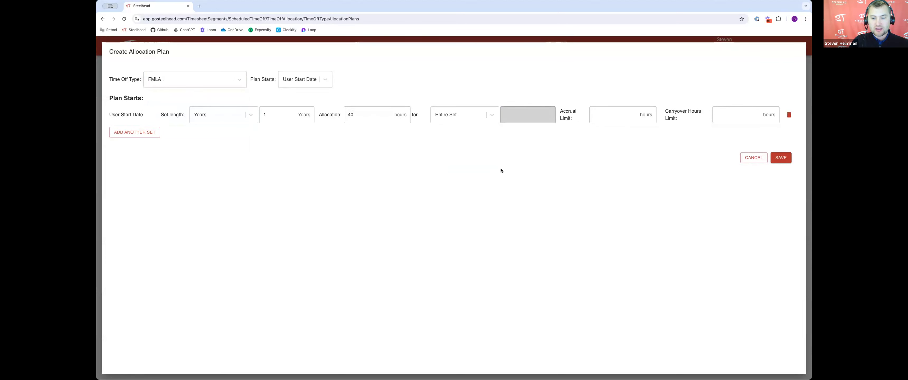
{"action": "left_click", "coordinate": [748, 157]}
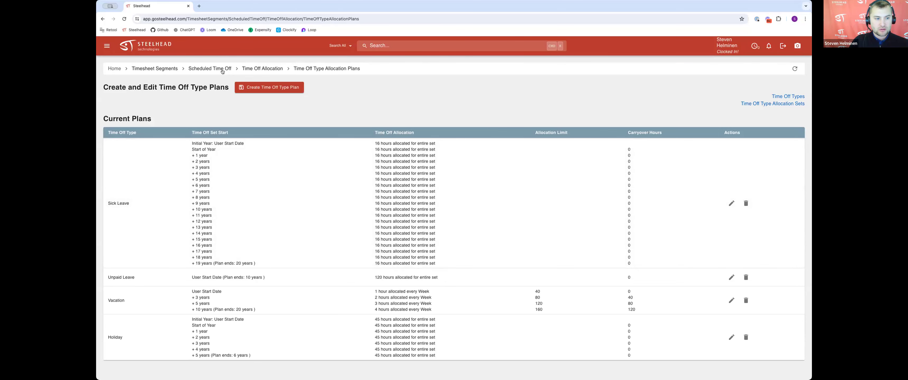
Step: Return to time off allocation and search the list for the new user
{"action": "left_click", "coordinate": [251, 69]}
{"action": "left_click", "coordinate": [346, 121]}
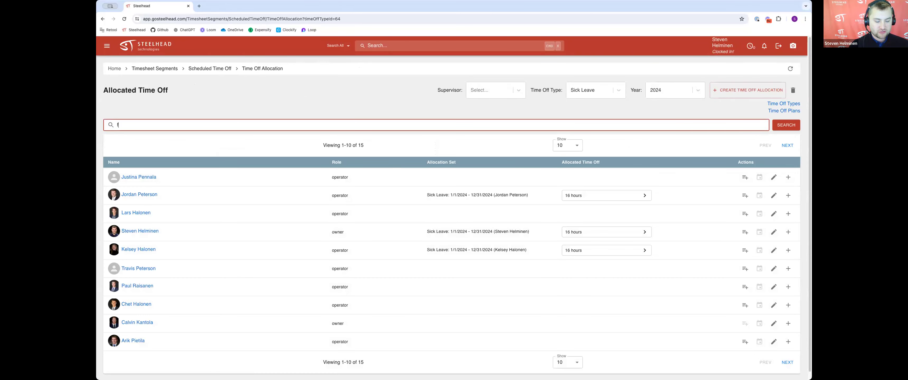
{"action": "type", "text": "doe"}
{"action": "key", "text": "Return"}
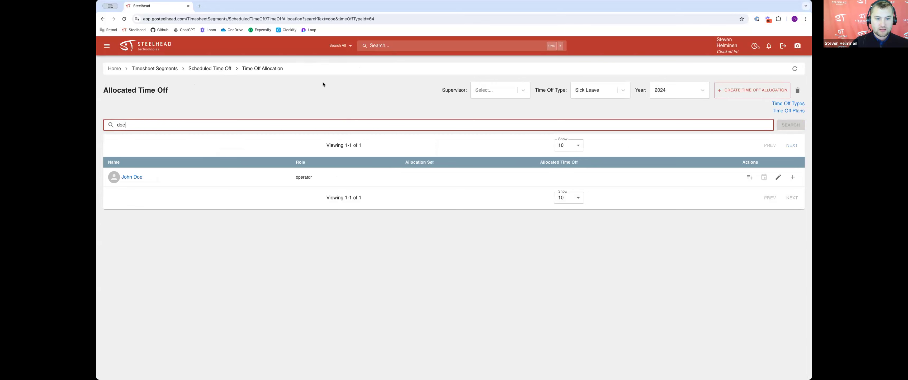
Step: Open the new user's time off allocation plan, review its time off types, and create the plan
{"action": "left_click", "coordinate": [749, 177]}
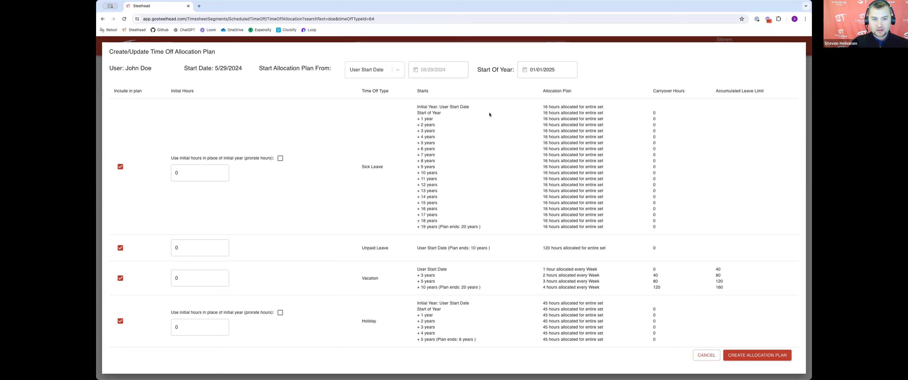
{"action": "left_click_drag", "start_coordinate": [593, 104], "coordinate": [603, 107]}
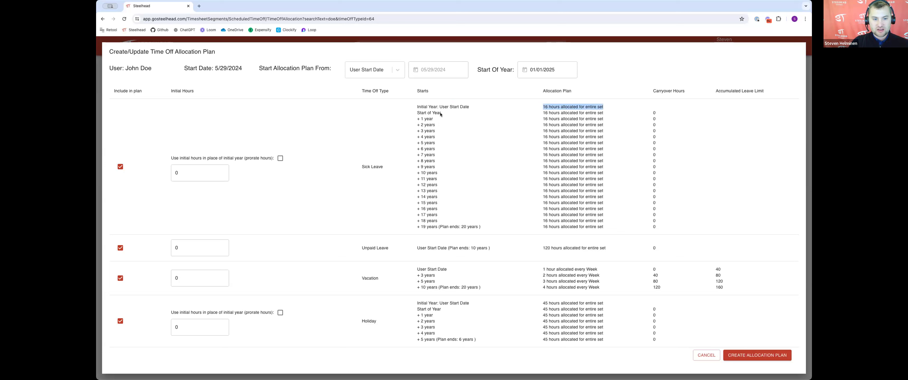
{"action": "left_click", "coordinate": [461, 106]}
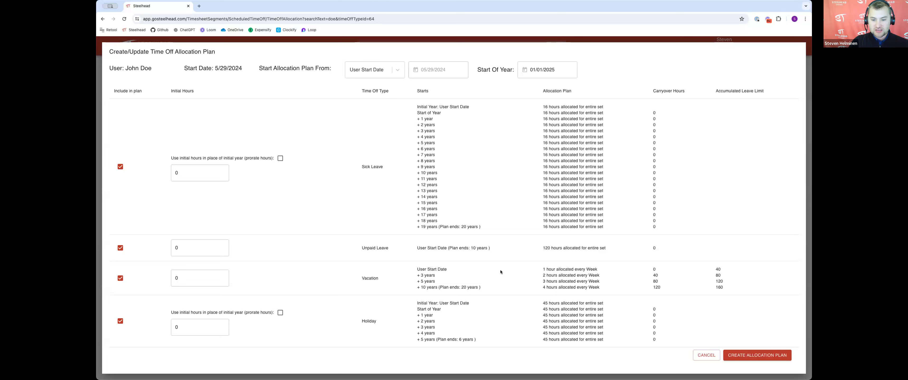
{"action": "left_click", "coordinate": [542, 269]}
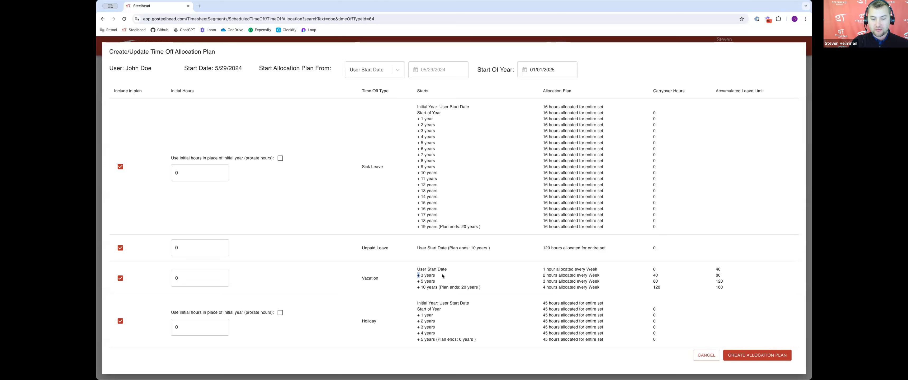
{"action": "left_click_drag", "start_coordinate": [542, 275], "coordinate": [544, 275]}
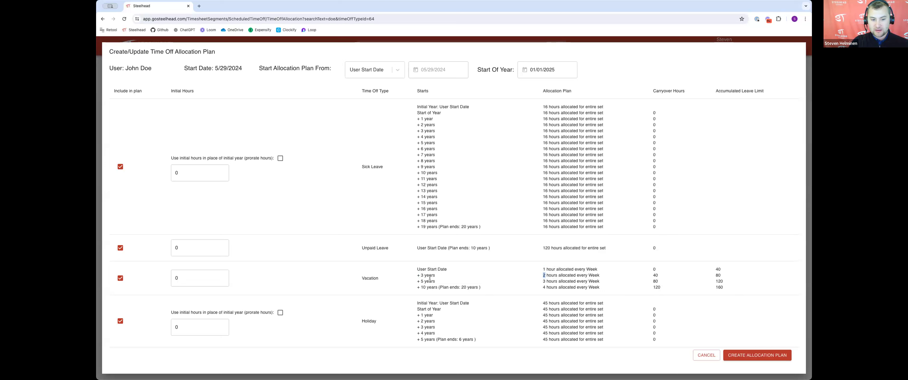
{"action": "double_click", "coordinate": [655, 276]}
{"action": "left_click_drag", "start_coordinate": [659, 281], "coordinate": [648, 287]}
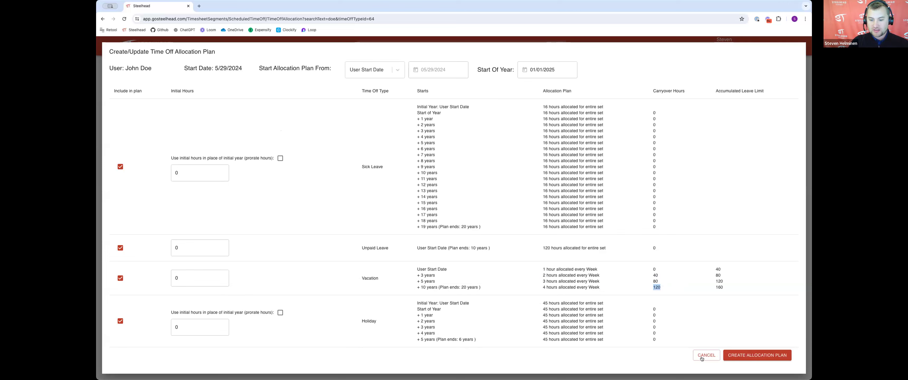
{"action": "left_click_drag", "start_coordinate": [126, 68], "coordinate": [148, 67]}
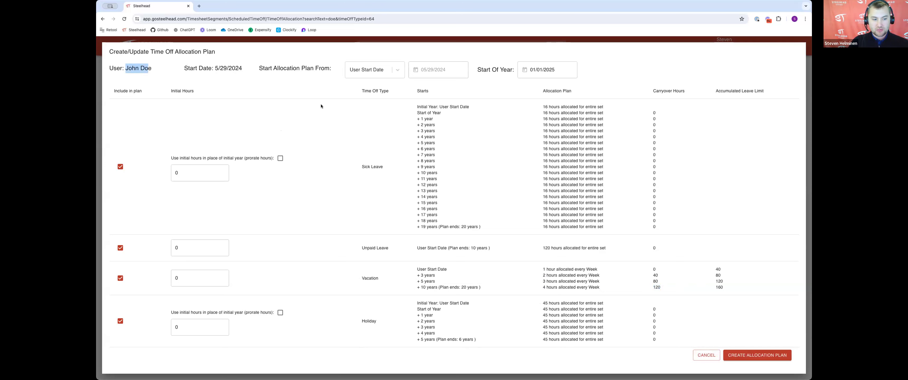
{"action": "left_click", "coordinate": [769, 356]}
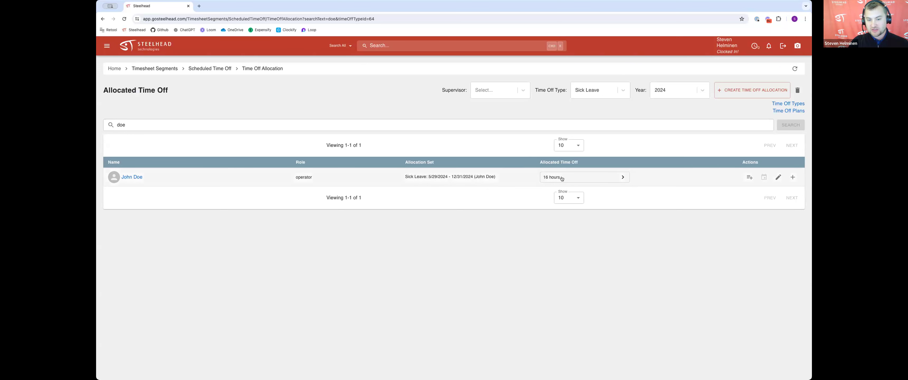
Step: Filter the allocation list by Vacation and inspect the new user's allocated time off details
{"action": "left_click", "coordinate": [596, 90]}
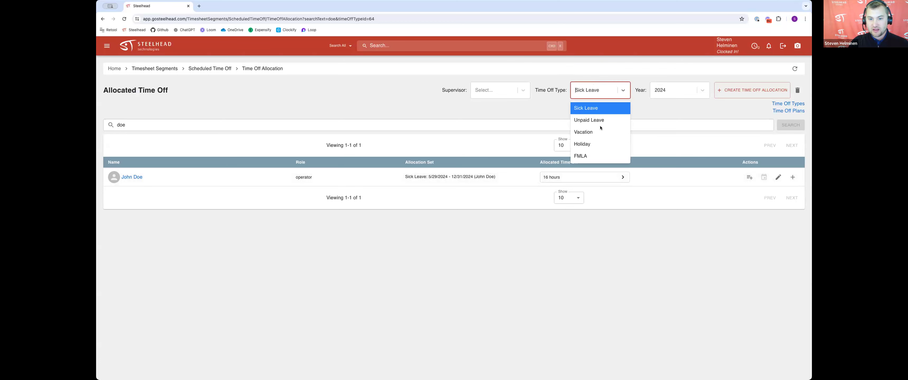
{"action": "left_click", "coordinate": [597, 132]}
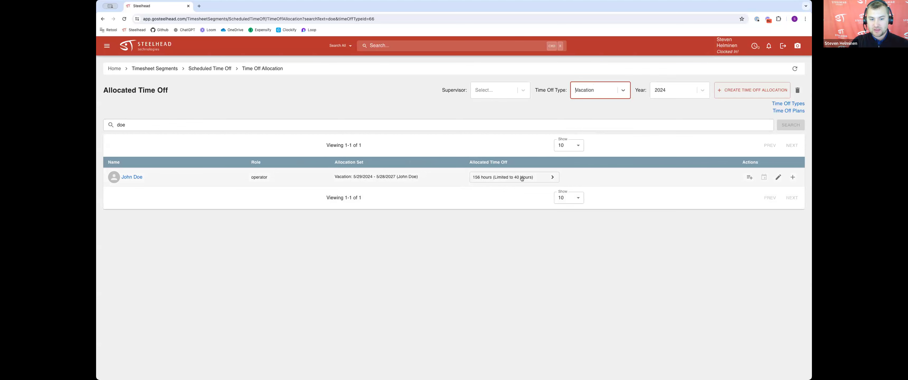
{"action": "left_click", "coordinate": [549, 177]}
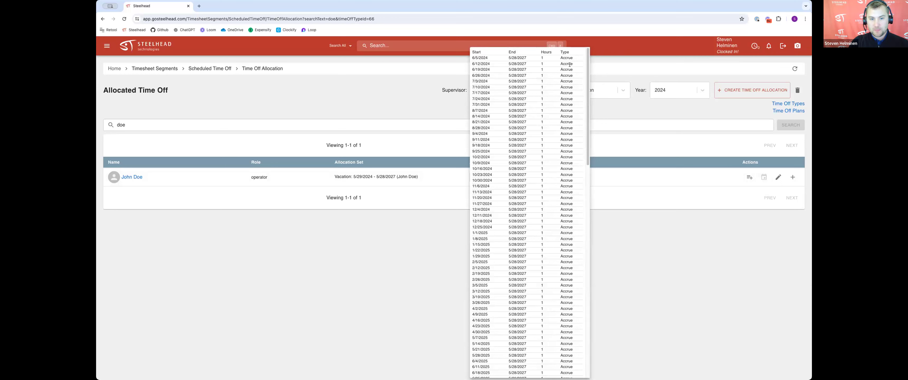
{"action": "scroll", "coordinate": [534, 113], "scroll_direction": "down", "scroll_amount": 10}
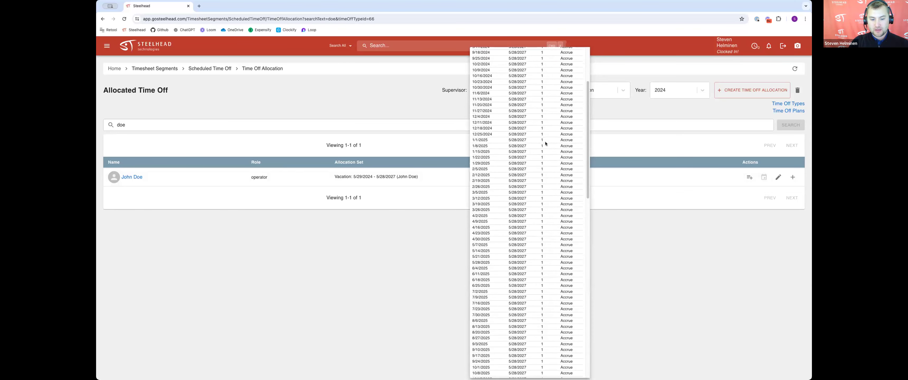
{"action": "scroll", "coordinate": [544, 144], "scroll_direction": "up", "scroll_amount": 10}
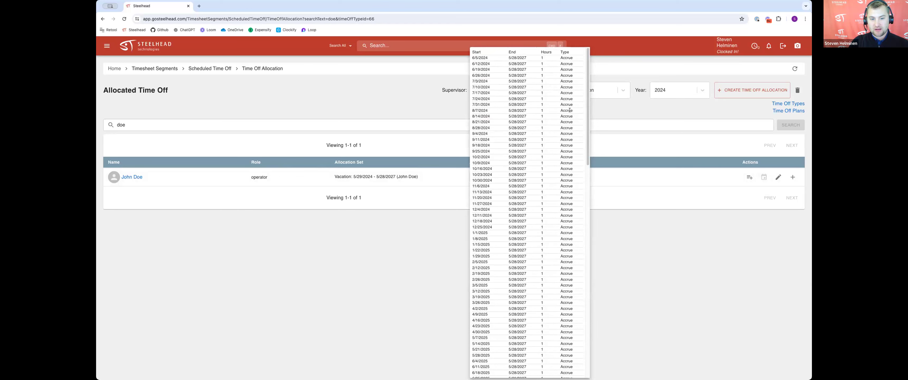
{"action": "left_click", "coordinate": [636, 213]}
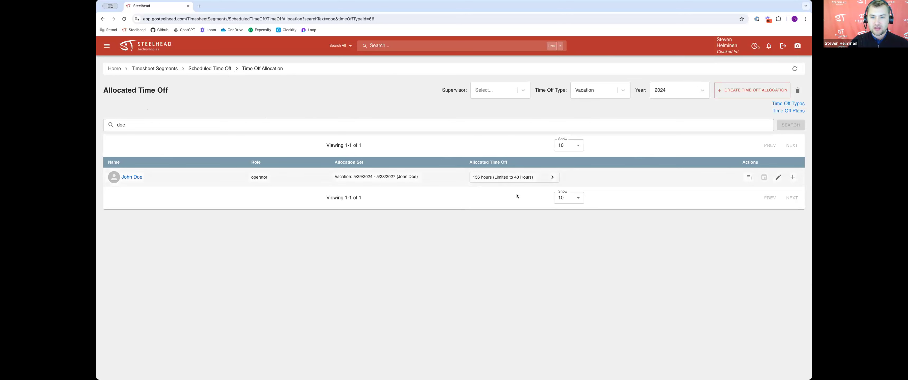
Step: Open the requested time offs and add the comment "Approved 5/29/24" to the first vacation request
{"action": "left_click", "coordinate": [215, 69]}
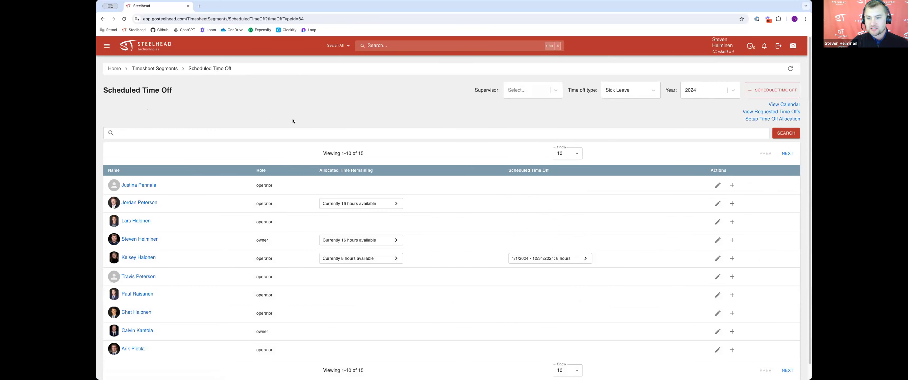
{"action": "left_click", "coordinate": [750, 112]}
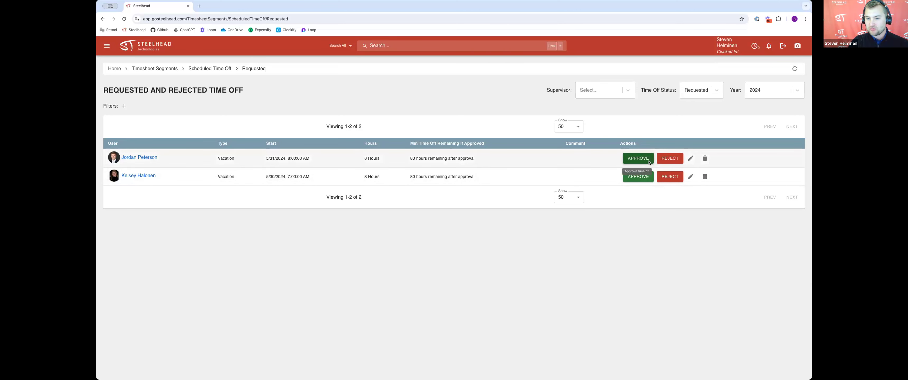
{"action": "left_click", "coordinate": [690, 160]}
{"action": "left_click", "coordinate": [458, 234]}
{"action": "type", "text": "Approved "}
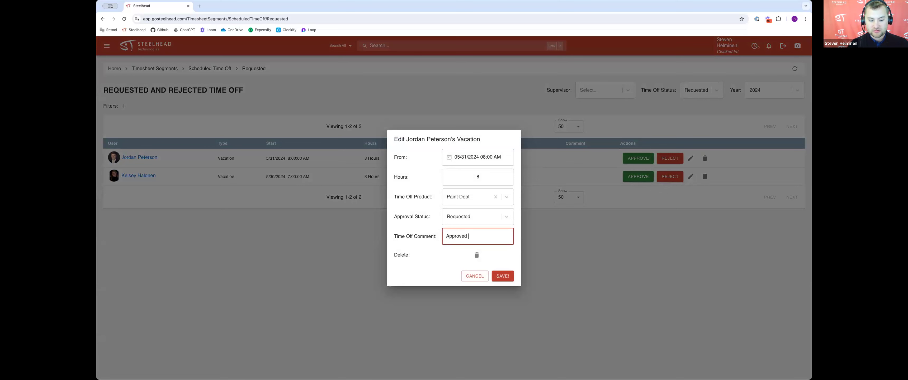
{"action": "type", "text": "5/2"}
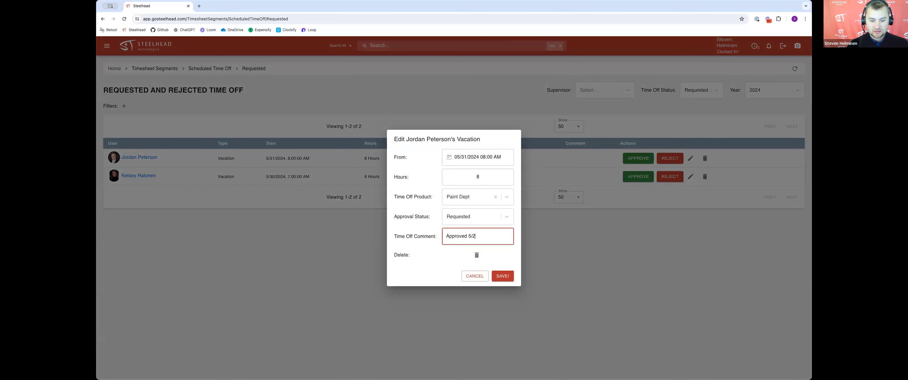
{"action": "type", "text": "29/2"}
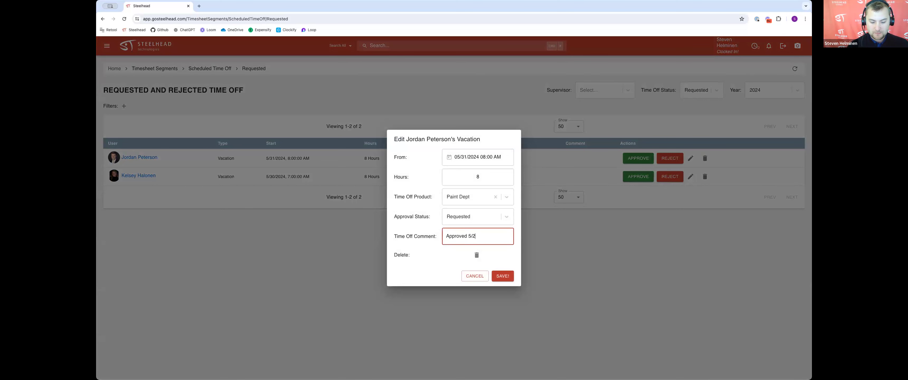
{"action": "type", "text": "4"}
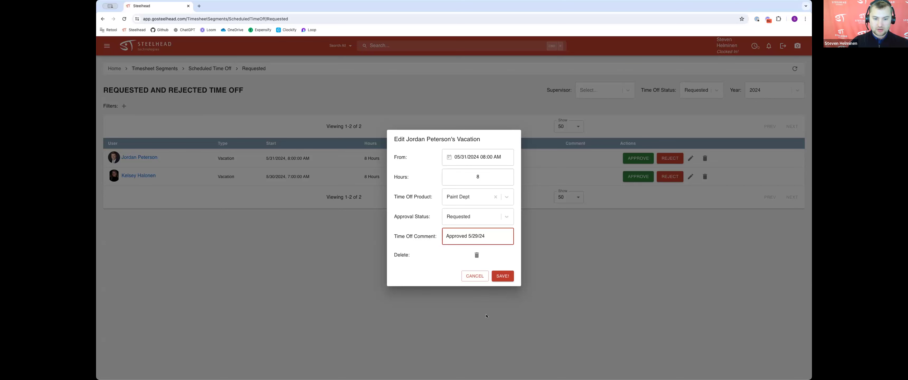
{"action": "left_click", "coordinate": [502, 275]}
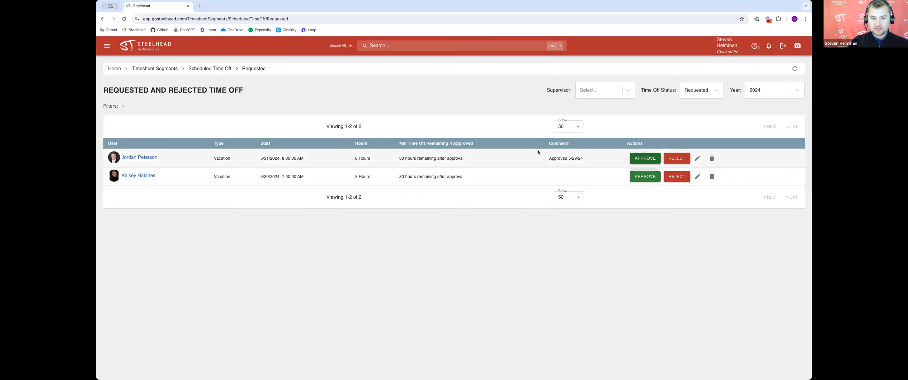
Step: Approve the first vacation request, reusing the comment Approved 5/29/24
{"action": "left_click_drag", "start_coordinate": [544, 158], "coordinate": [588, 159]}
{"action": "left_click", "coordinate": [637, 160]}
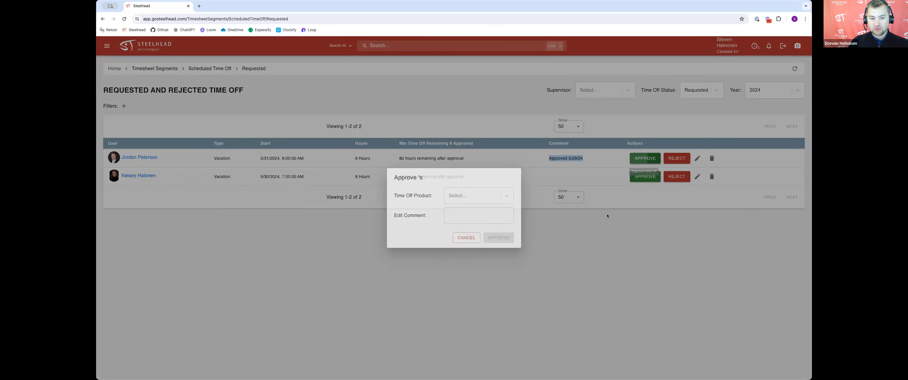
{"action": "left_click", "coordinate": [458, 216]}
{"action": "left_click", "coordinate": [502, 238]}
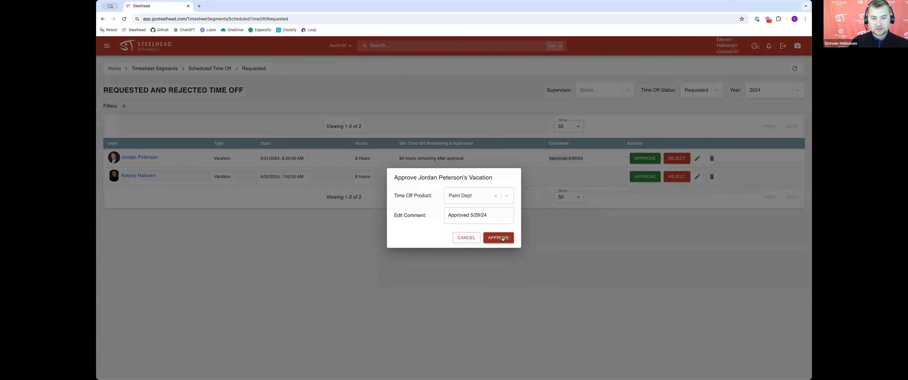
Step: Approve the remaining vacation request with the comment 5/29/24
{"action": "left_click", "coordinate": [637, 158]}
{"action": "type", "text": "5/29/24"}
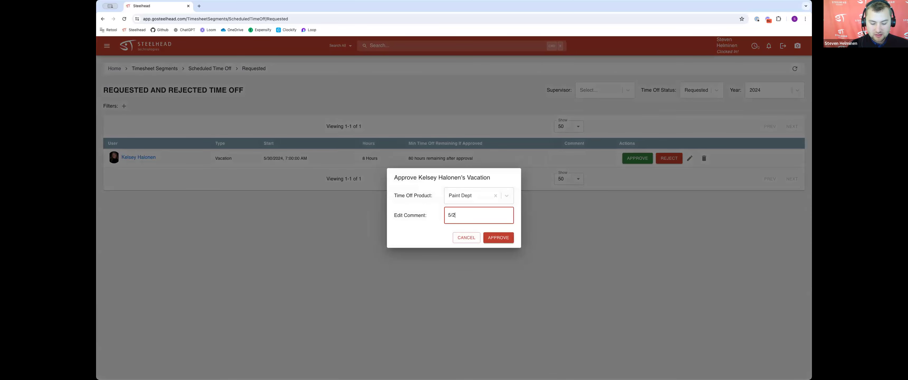
{"action": "left_click", "coordinate": [504, 234]}
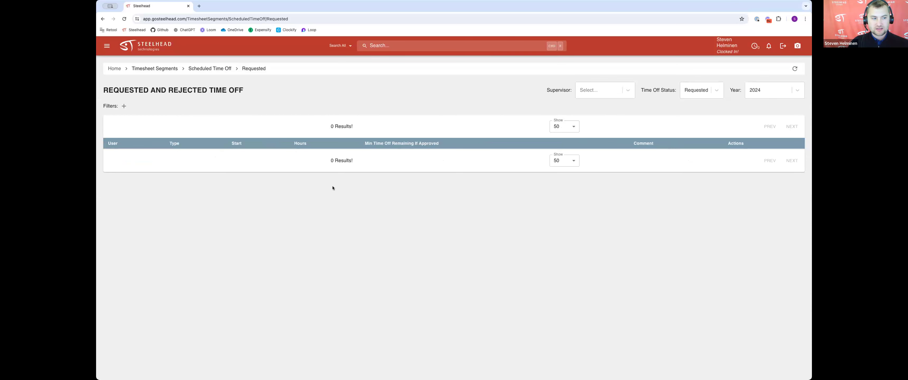
Step: Open the time off calendar in month view and inspect the sick leave entry's details
{"action": "left_click", "coordinate": [218, 69]}
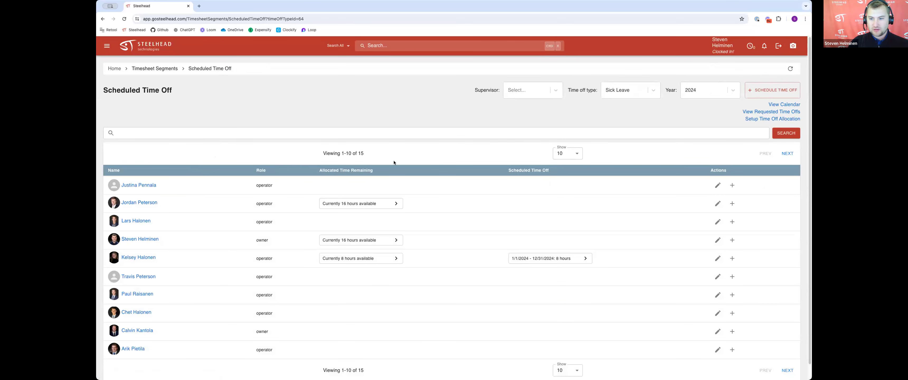
{"action": "left_click", "coordinate": [784, 104]}
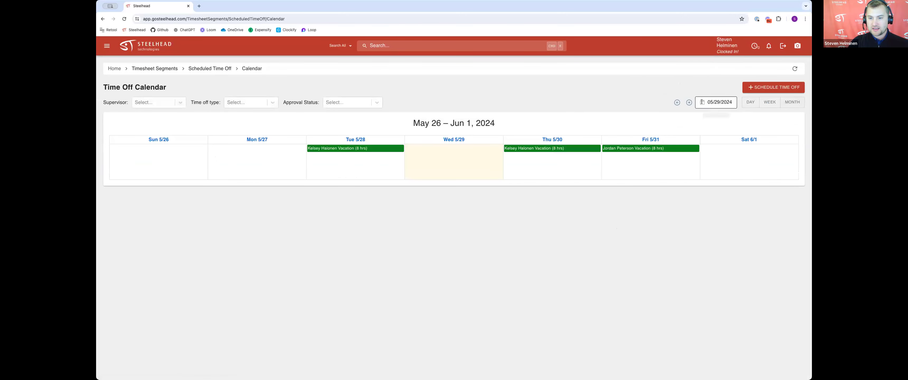
{"action": "left_click", "coordinate": [785, 102]}
{"action": "scroll", "coordinate": [553, 218], "scroll_direction": "down", "scroll_amount": 3}
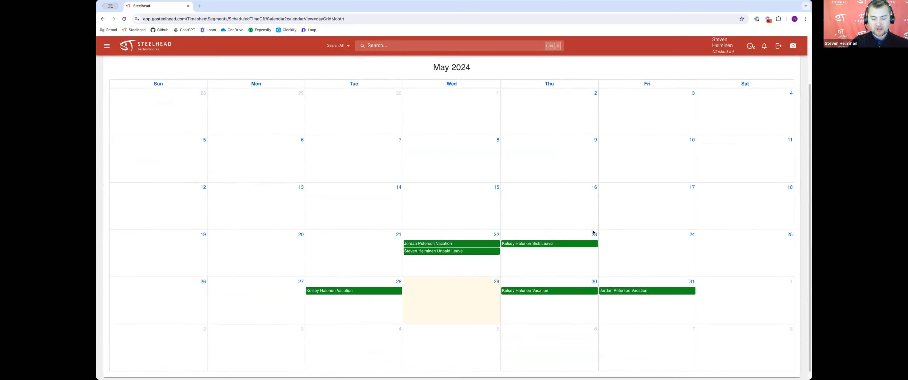
{"action": "scroll", "coordinate": [557, 186], "scroll_direction": "up", "scroll_amount": 2}
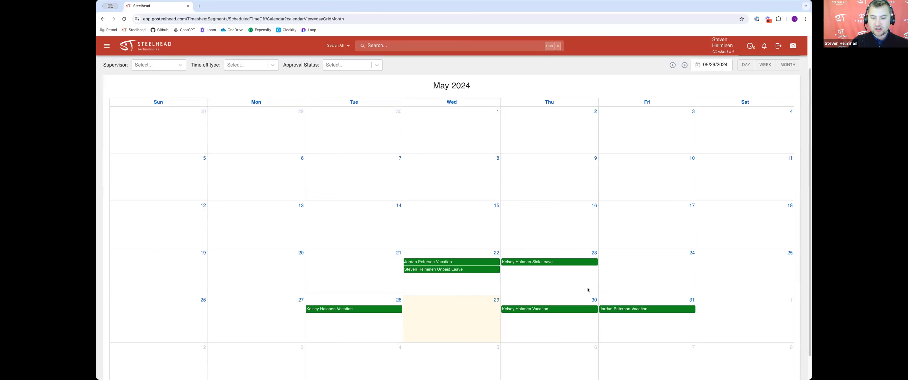
{"action": "scroll", "coordinate": [588, 289], "scroll_direction": "up", "scroll_amount": 1}
{"action": "scroll", "coordinate": [614, 301], "scroll_direction": "up", "scroll_amount": 1}
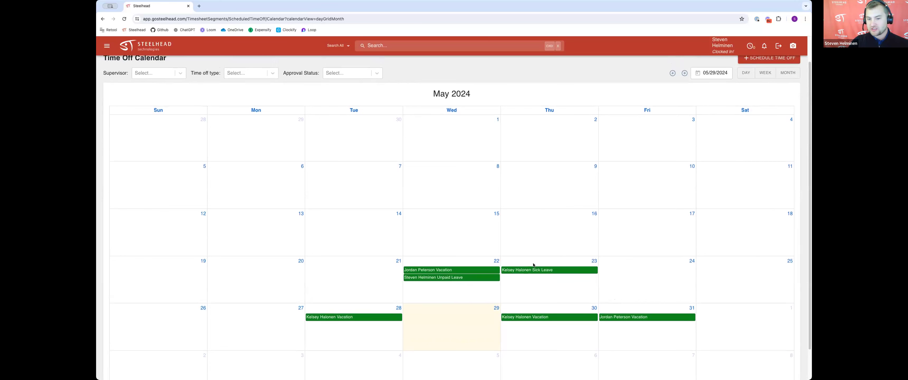
{"action": "left_click", "coordinate": [566, 271]}
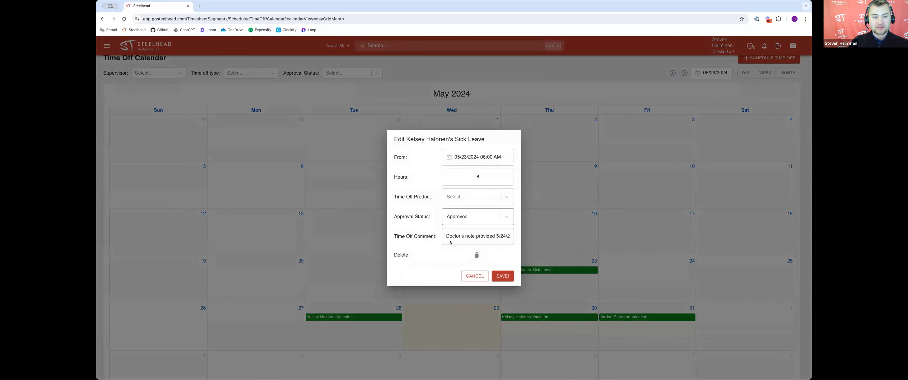
{"action": "left_click", "coordinate": [469, 278]}
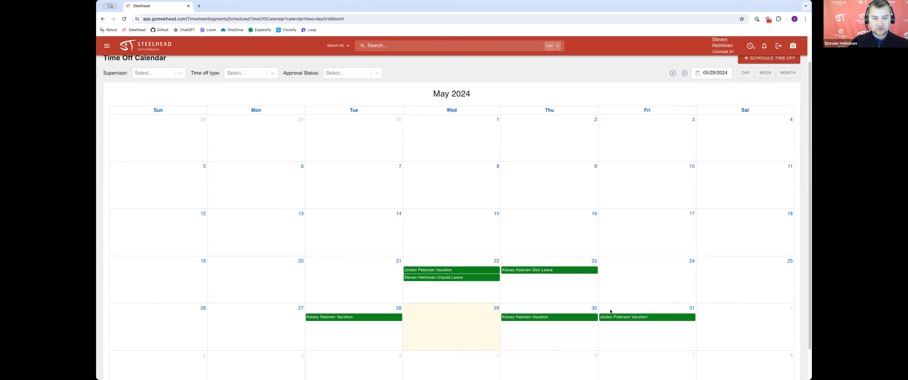
{"action": "scroll", "coordinate": [685, 240], "scroll_direction": "down", "scroll_amount": 1}
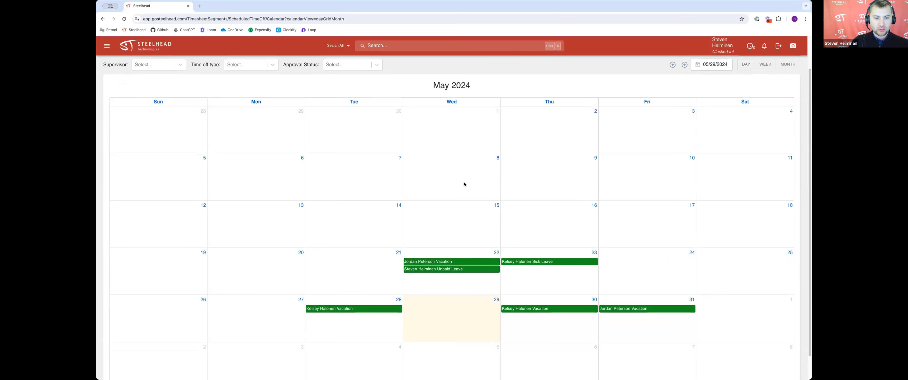
{"action": "scroll", "coordinate": [472, 187], "scroll_direction": "down", "scroll_amount": 1}
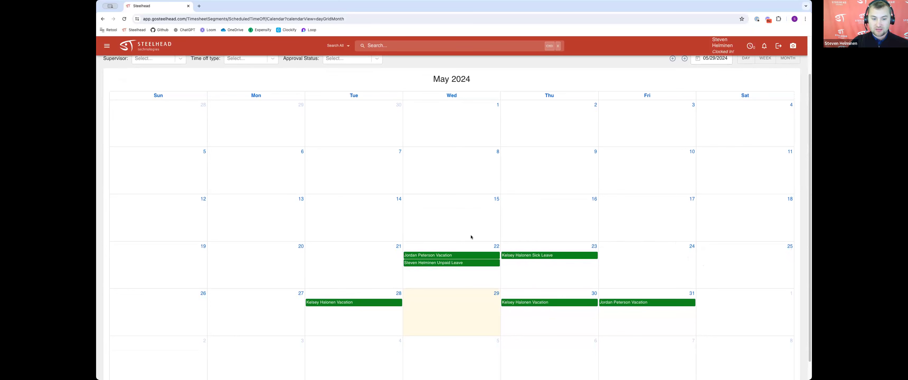
{"action": "scroll", "coordinate": [471, 237], "scroll_direction": "down", "scroll_amount": 1}
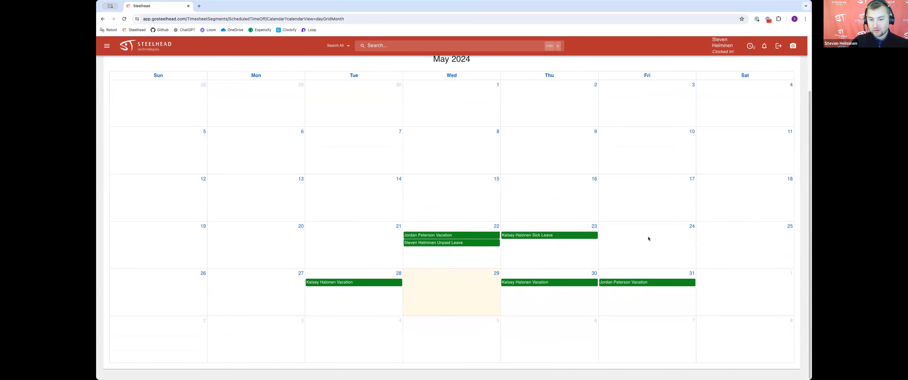
{"action": "scroll", "coordinate": [647, 238], "scroll_direction": "up", "scroll_amount": 1}
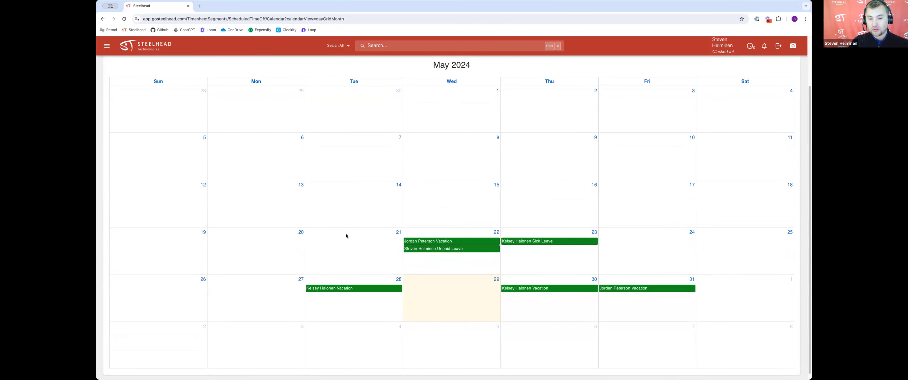
{"action": "scroll", "coordinate": [631, 231], "scroll_direction": "up", "scroll_amount": 1}
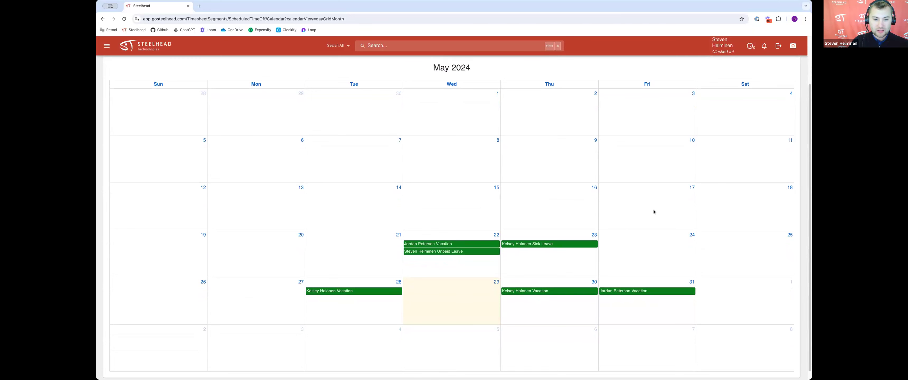
{"action": "scroll", "coordinate": [557, 237], "scroll_direction": "up", "scroll_amount": 3}
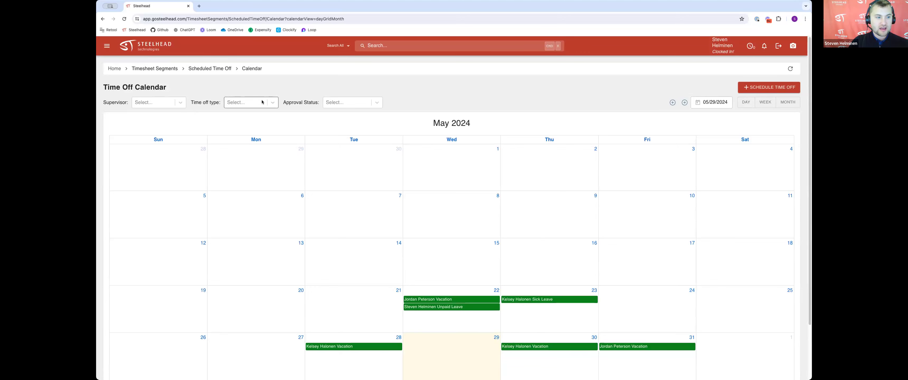
Step: Open the payroll report for the 5/27/2024 period and examine the vacation and work entries
{"action": "left_click", "coordinate": [178, 68]}
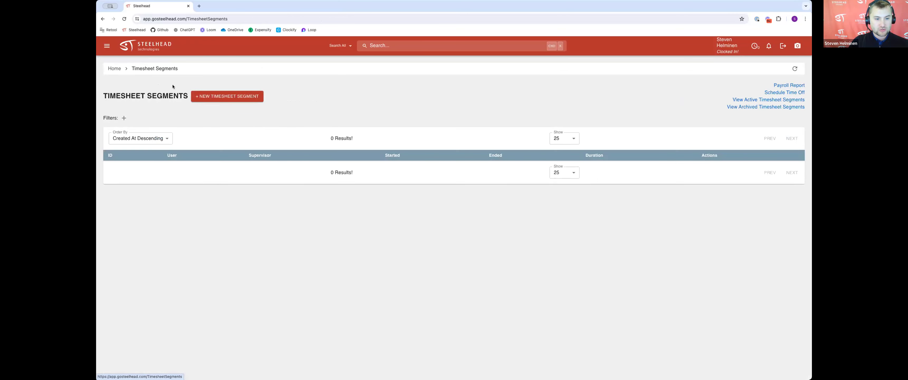
{"action": "left_click", "coordinate": [794, 86]}
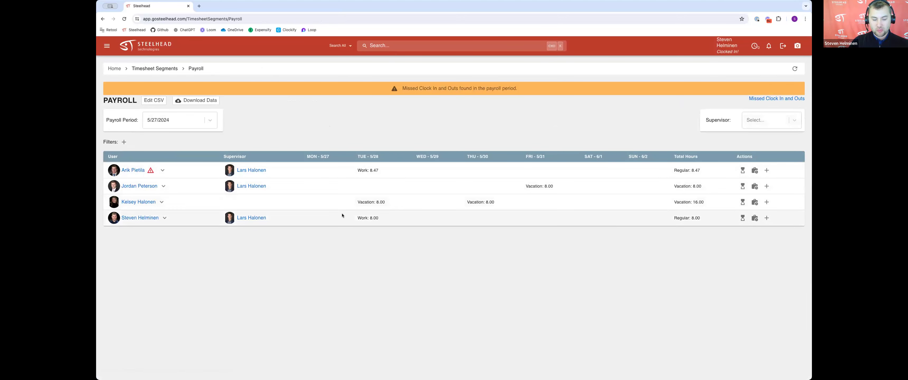
{"action": "left_click", "coordinate": [191, 121]}
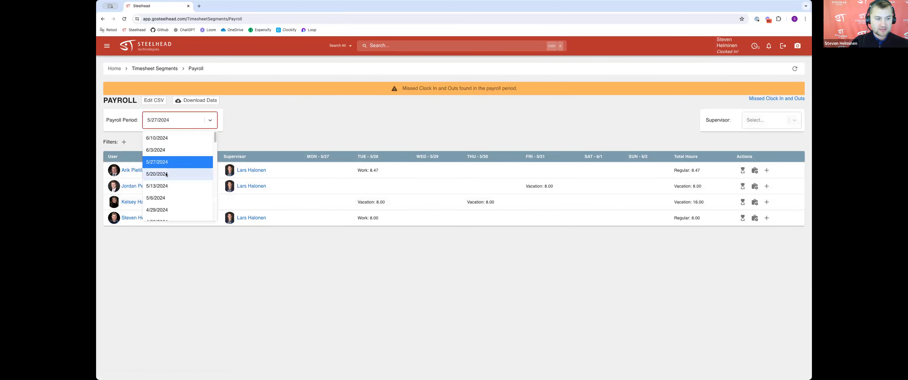
{"action": "left_click", "coordinate": [334, 134]}
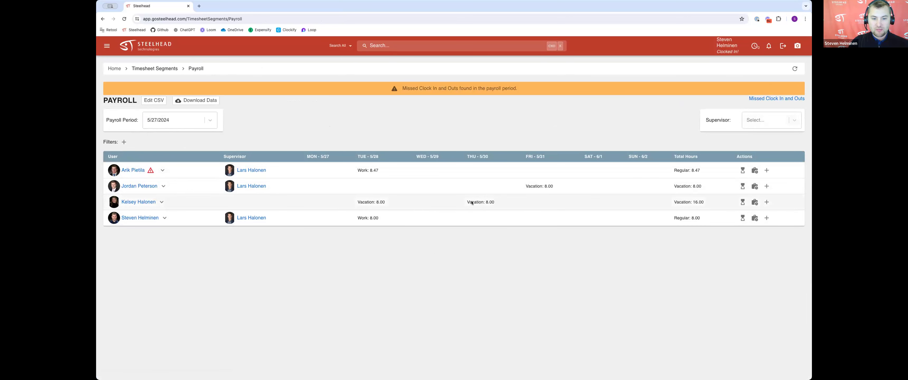
{"action": "left_click_drag", "start_coordinate": [464, 203], "coordinate": [496, 204]}
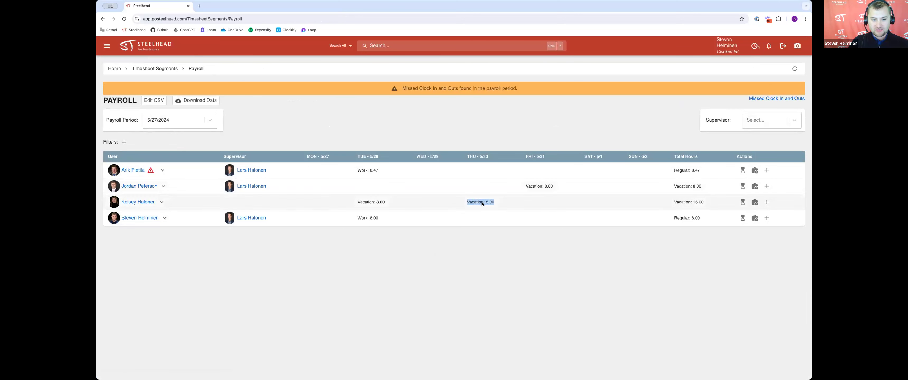
{"action": "left_click_drag", "start_coordinate": [523, 186], "coordinate": [555, 186]}
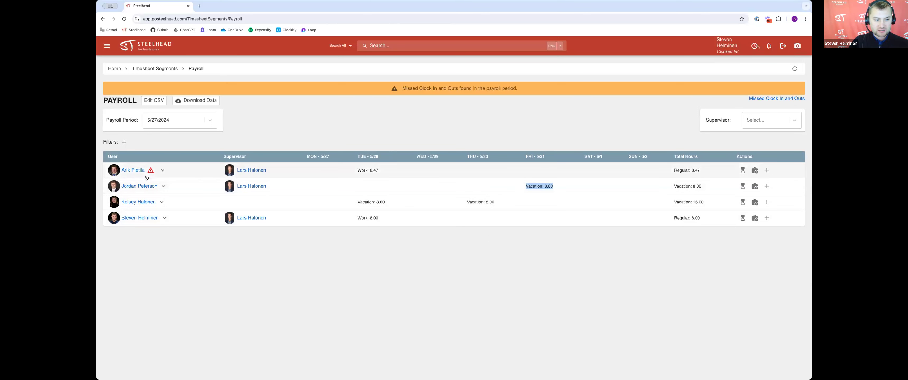
{"action": "mouse_move", "coordinate": [151, 172]}
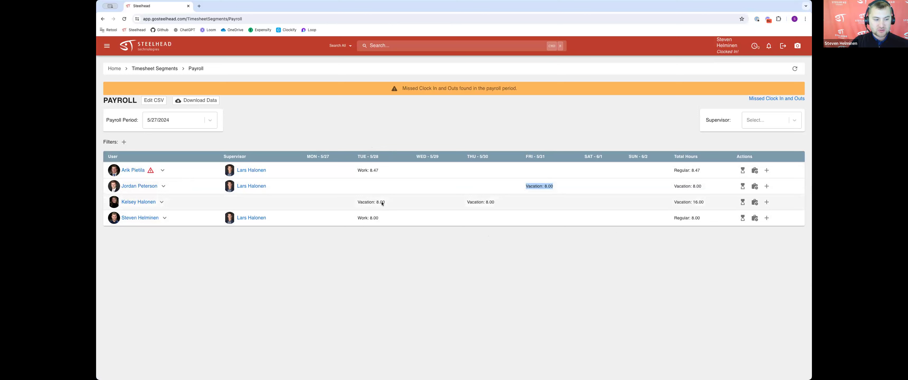
{"action": "left_click_drag", "start_coordinate": [357, 217], "coordinate": [375, 218]}
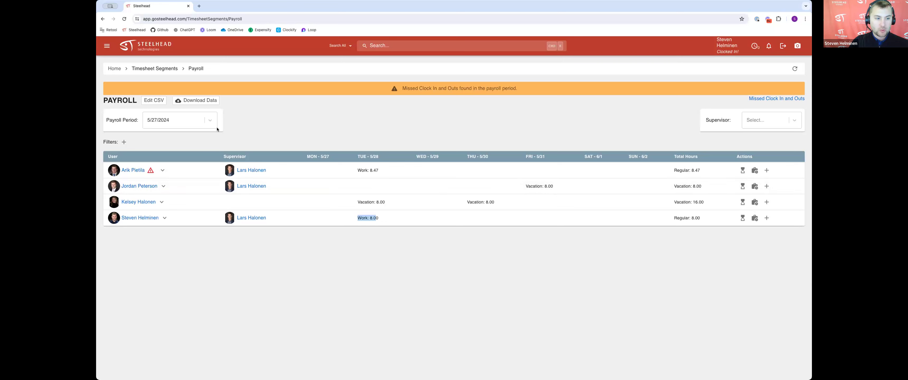
Step: Switch the payroll period to 5/20/2024 and examine the week's time off entries
{"action": "left_click", "coordinate": [209, 123]}
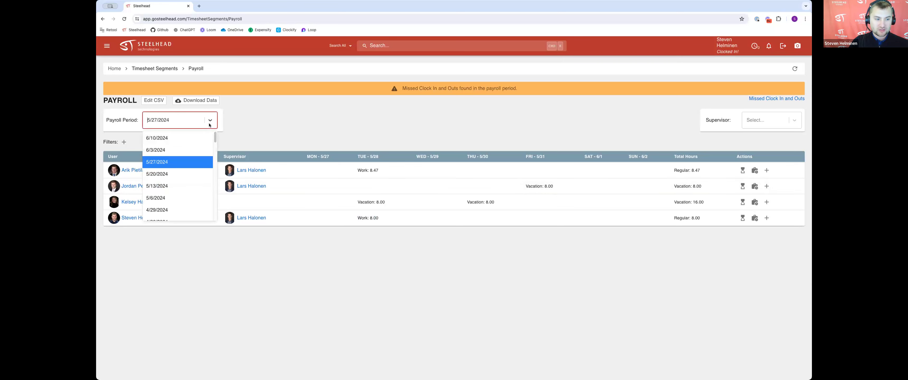
{"action": "left_click", "coordinate": [161, 175]}
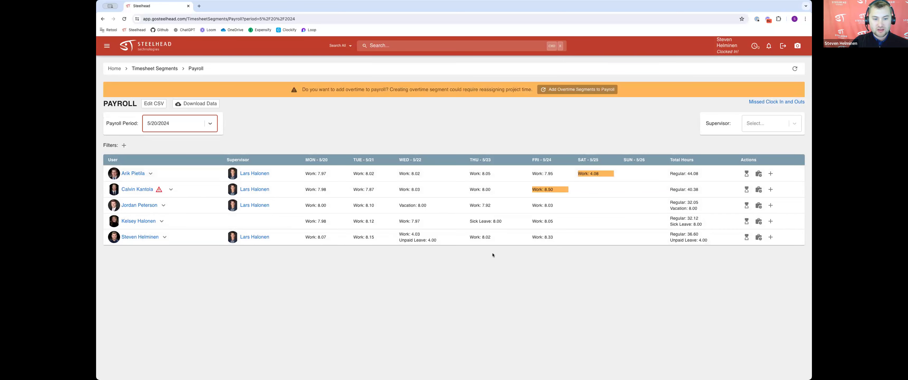
{"action": "left_click_drag", "start_coordinate": [425, 206], "coordinate": [401, 206]}
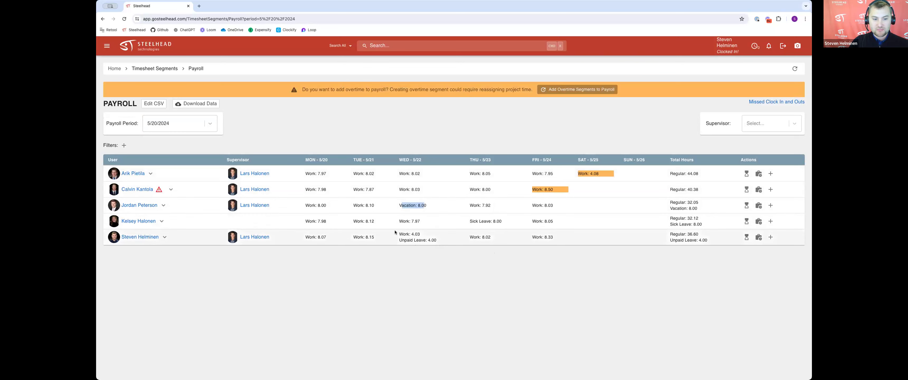
Step: Examine the vacation and sick leave entries in the 5/20/2024 payroll week
{"action": "left_click", "coordinate": [418, 241]}
{"action": "left_click_drag", "start_coordinate": [402, 240], "coordinate": [432, 240]}
{"action": "left_click_drag", "start_coordinate": [476, 221], "coordinate": [492, 221]}
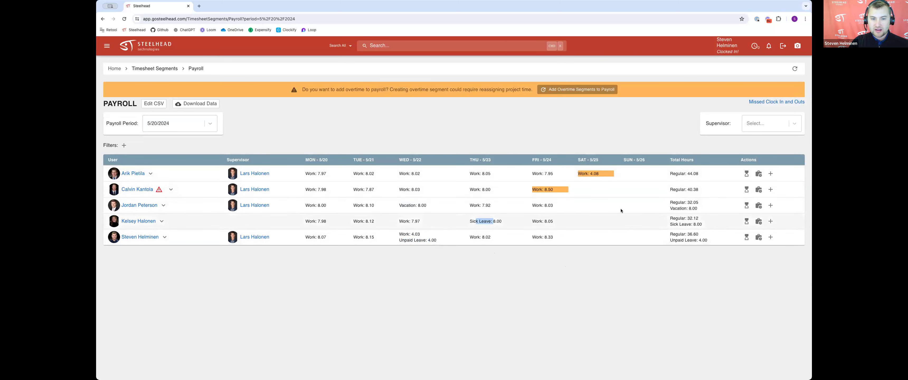
{"action": "left_click", "coordinate": [620, 145]}
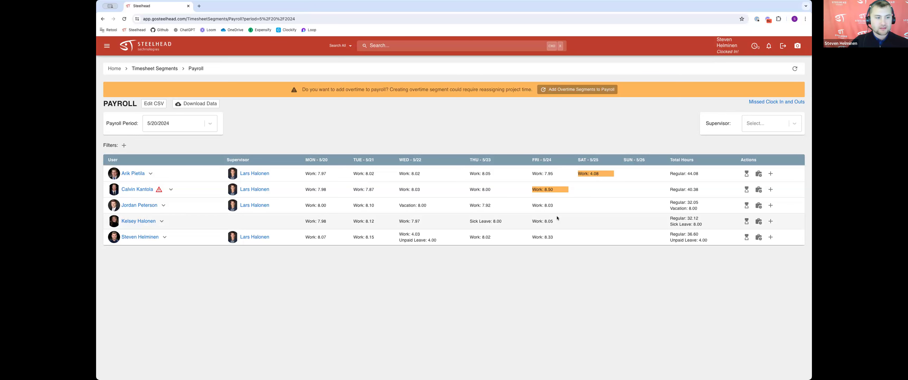
Step: Open the time off calendar and review its supervisor, time off type and approval status filter options
{"action": "left_click", "coordinate": [161, 69]}
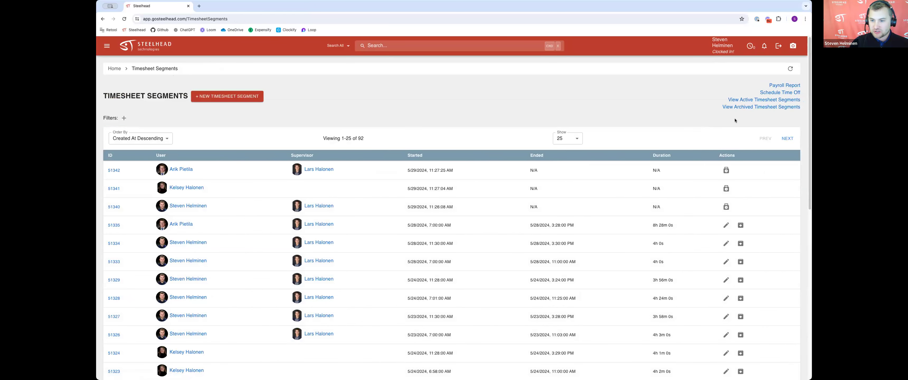
{"action": "left_click", "coordinate": [779, 93]}
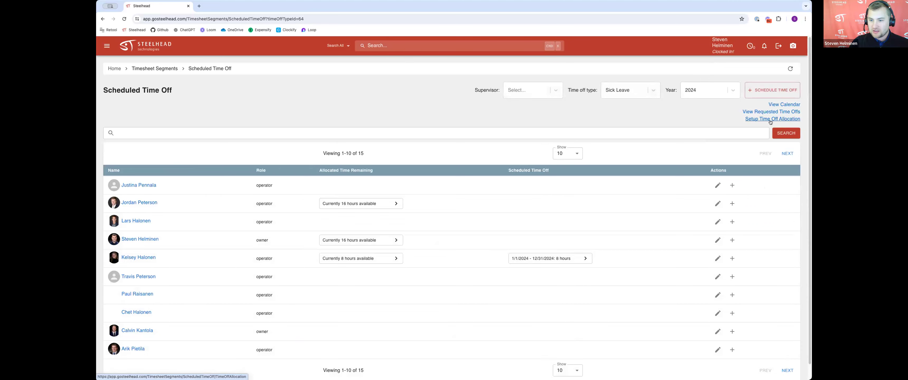
{"action": "left_click", "coordinate": [784, 105]}
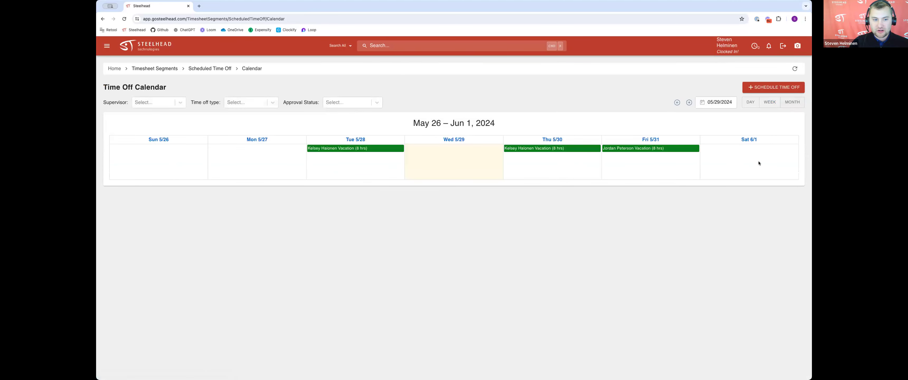
{"action": "left_click", "coordinate": [340, 104]}
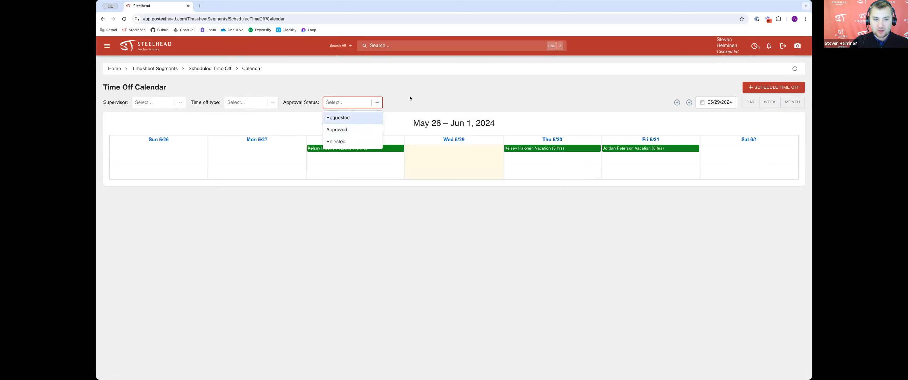
{"action": "left_click", "coordinate": [395, 97]}
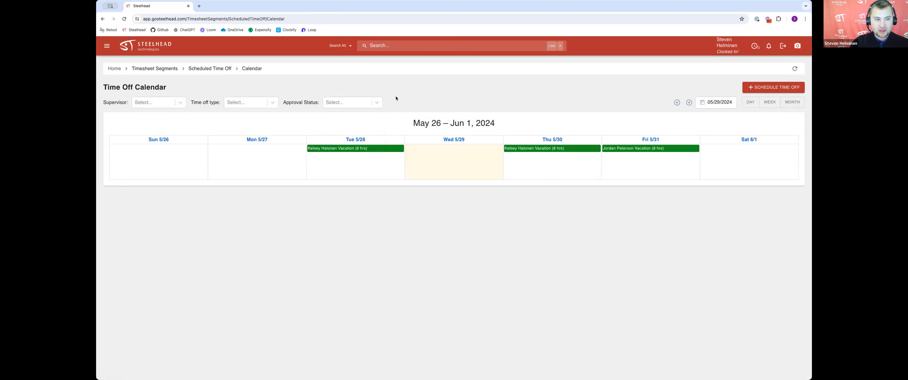
{"action": "left_click", "coordinate": [242, 102]}
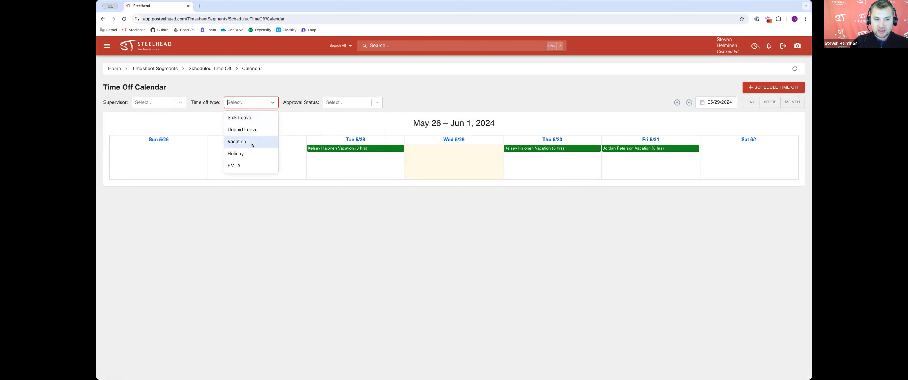
{"action": "left_click", "coordinate": [355, 93]}
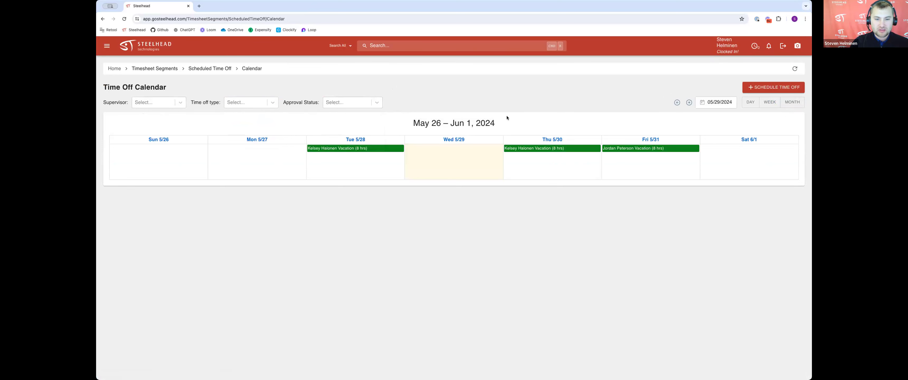
{"action": "left_click_drag", "start_coordinate": [112, 102], "coordinate": [153, 103]}
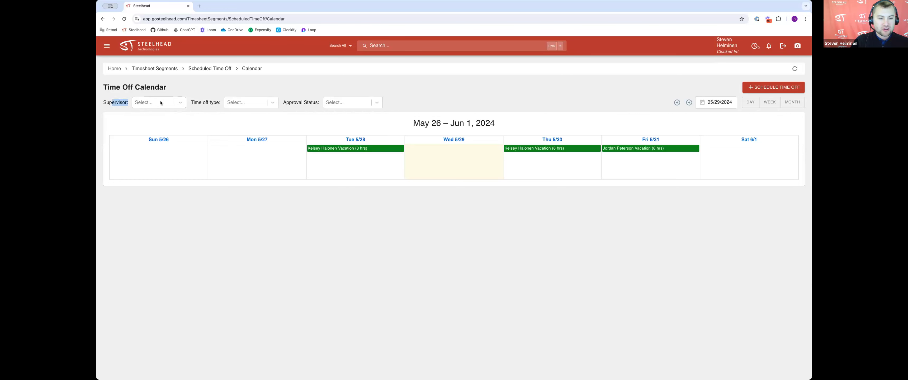
{"action": "left_click", "coordinate": [163, 103]}
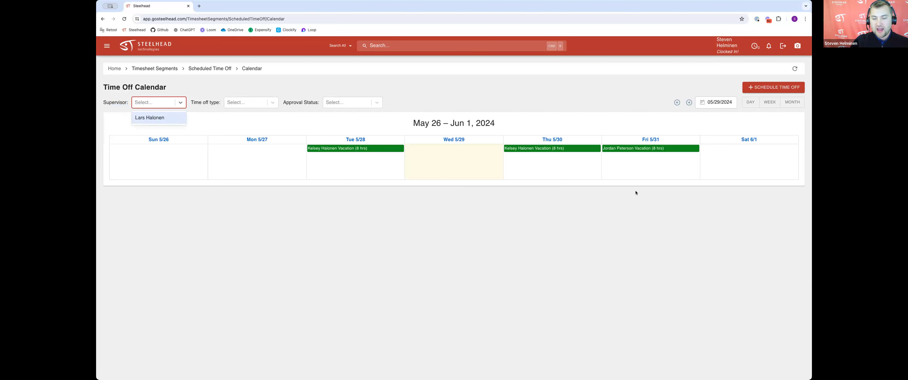
{"action": "left_click", "coordinate": [627, 217]}
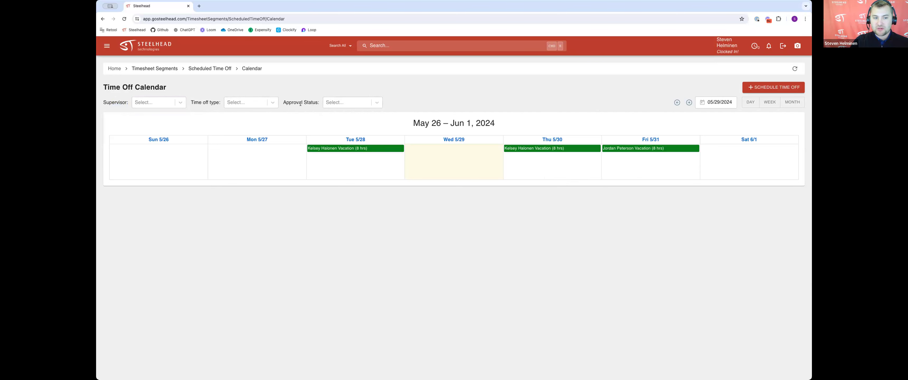
{"action": "left_click", "coordinate": [333, 102]}
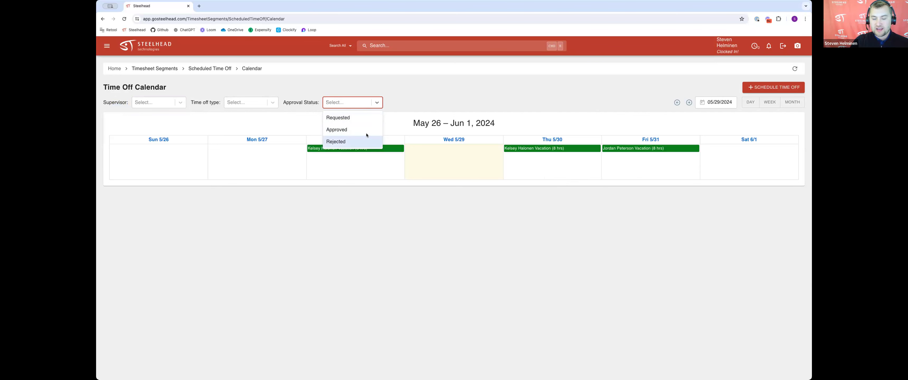
{"action": "left_click", "coordinate": [462, 94]}
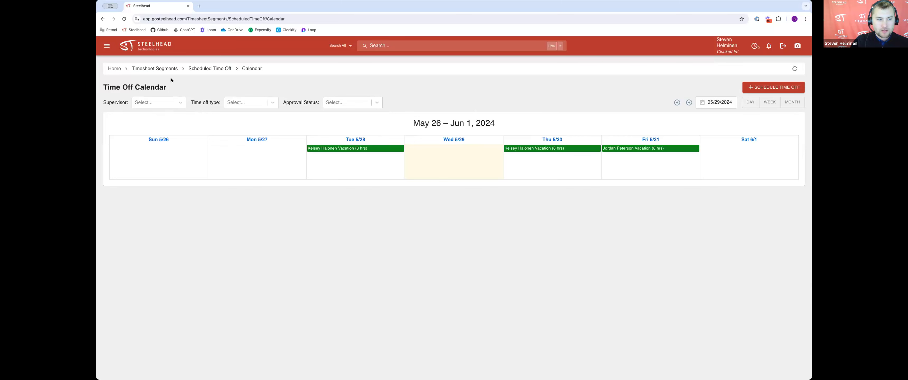
Step: Open the payroll report for the 5/20/2024 period and examine the regular and overtime-highlighted hours
{"action": "left_click", "coordinate": [167, 71]}
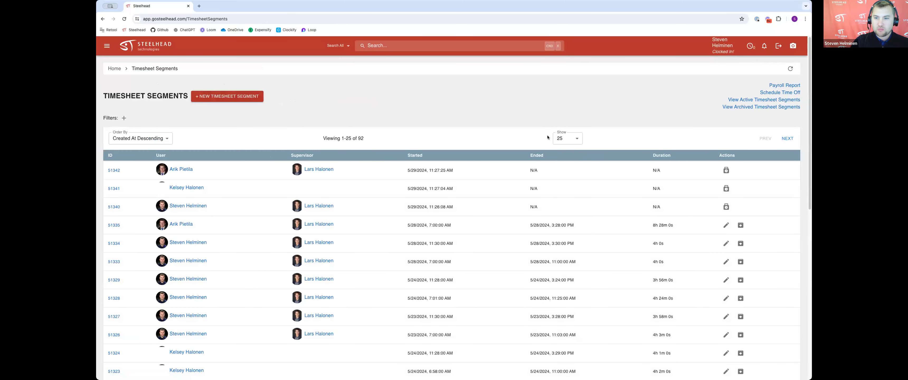
{"action": "left_click", "coordinate": [784, 85]}
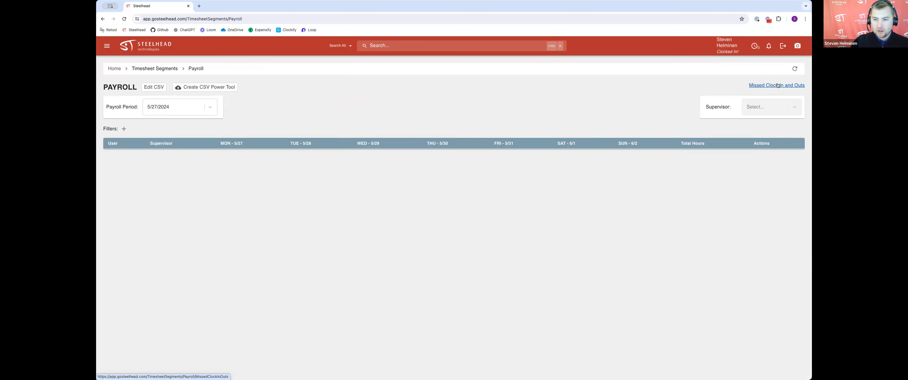
{"action": "left_click", "coordinate": [169, 121]}
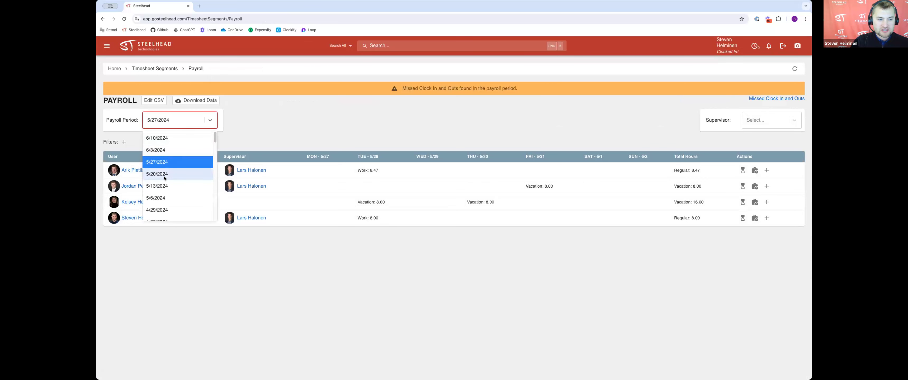
{"action": "left_click", "coordinate": [157, 174]}
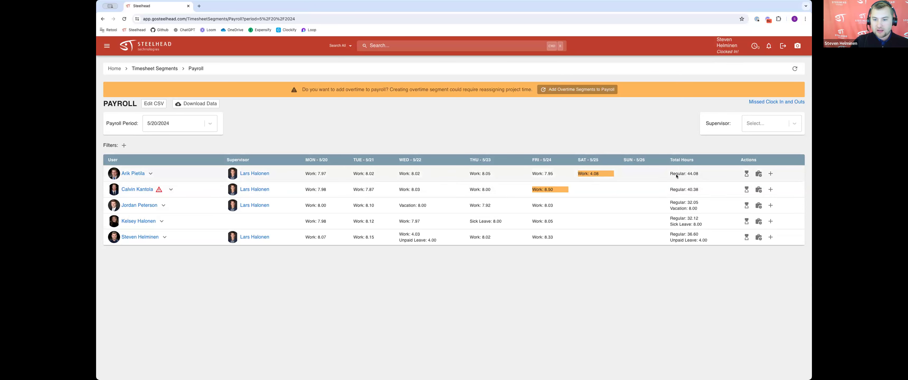
{"action": "left_click_drag", "start_coordinate": [678, 174], "coordinate": [700, 175]}
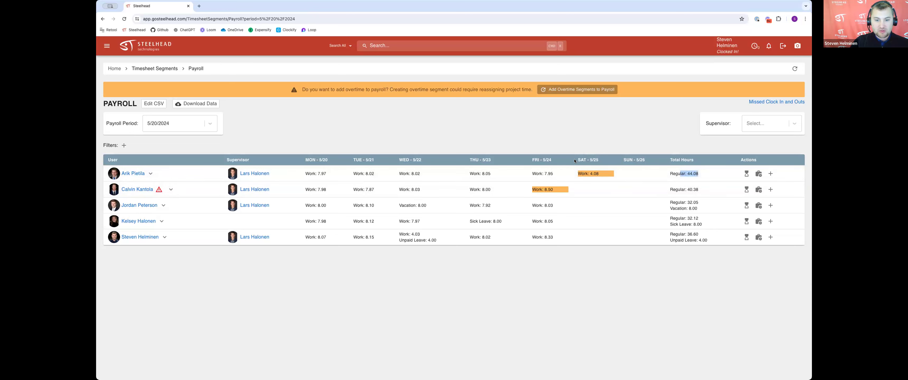
{"action": "double_click", "coordinate": [594, 173]}
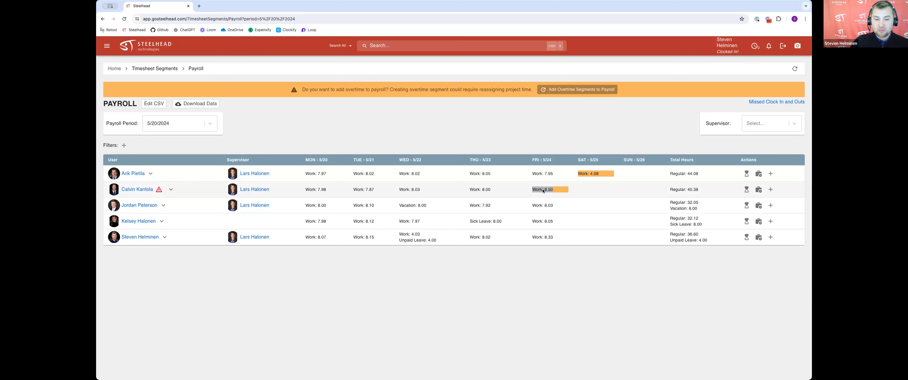
Step: Expand the flagged employee's payroll row and examine the Monday shift segments and break time
{"action": "mouse_move", "coordinate": [160, 191]}
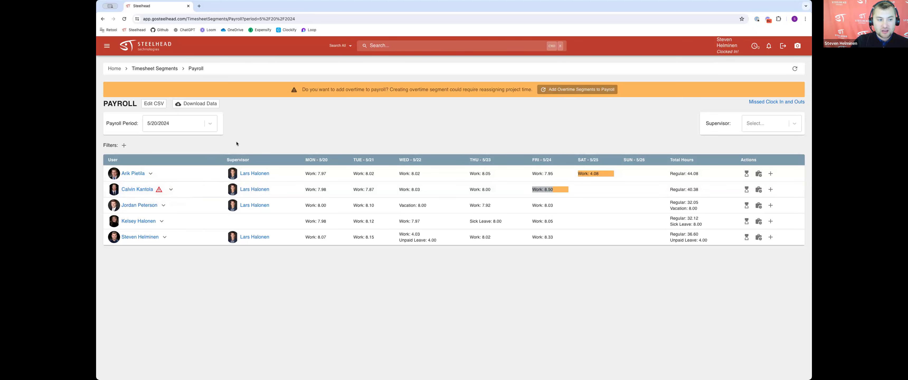
{"action": "left_click", "coordinate": [171, 189]}
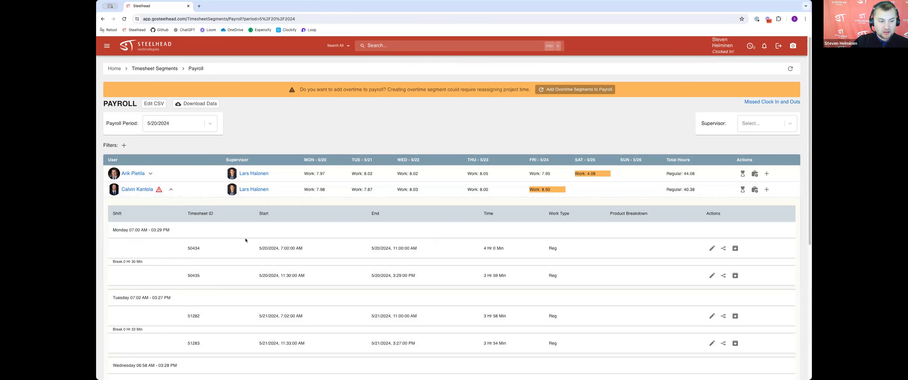
{"action": "scroll", "coordinate": [148, 209], "scroll_direction": "down", "scroll_amount": 1}
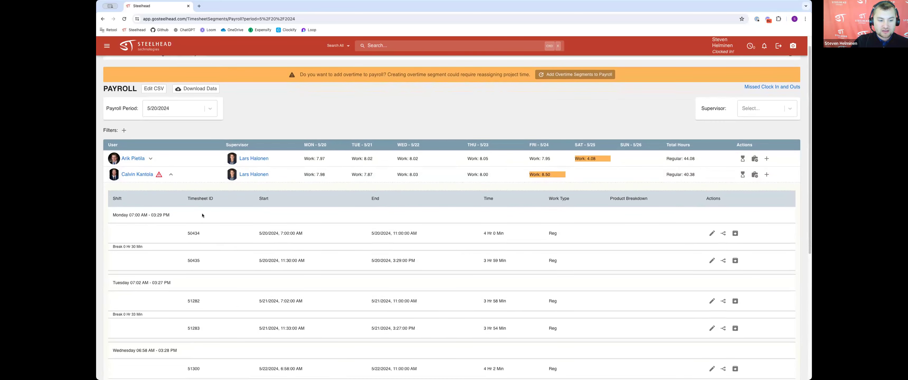
{"action": "scroll", "coordinate": [298, 226], "scroll_direction": "down", "scroll_amount": 1}
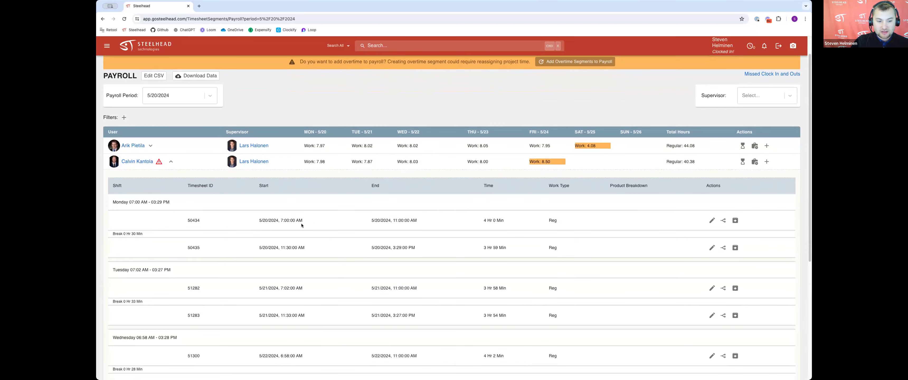
{"action": "scroll", "coordinate": [299, 217], "scroll_direction": "down", "scroll_amount": 2}
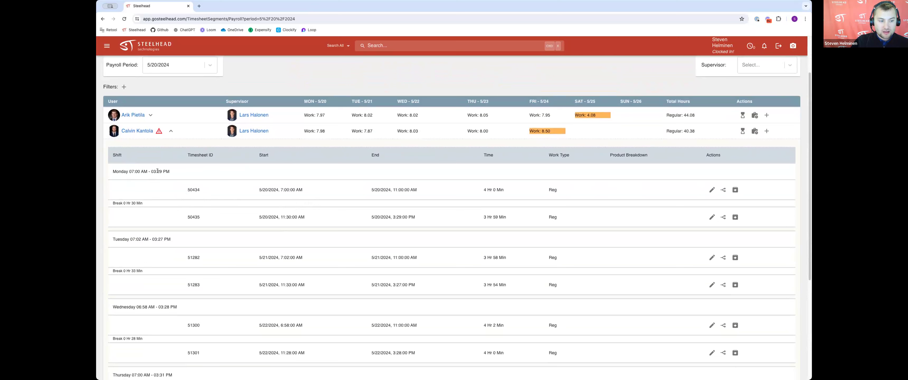
{"action": "left_click_drag", "start_coordinate": [140, 204], "coordinate": [114, 204]}
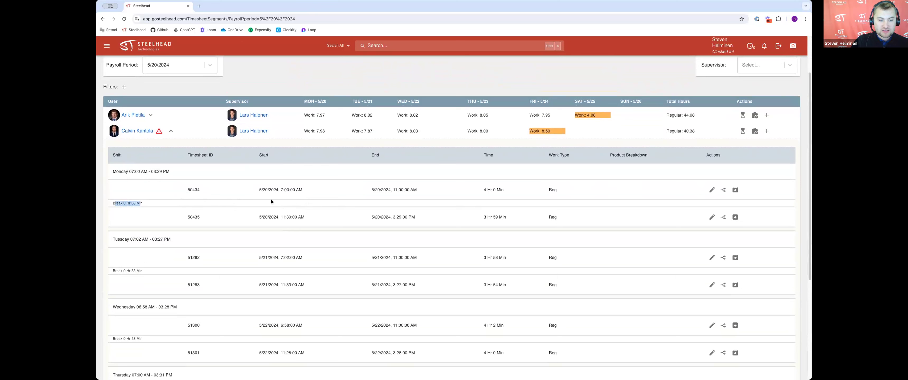
{"action": "double_click", "coordinate": [199, 190]}
{"action": "left_click_drag", "start_coordinate": [185, 217], "coordinate": [208, 218]}
{"action": "scroll", "coordinate": [294, 201], "scroll_direction": "down", "scroll_amount": 1}
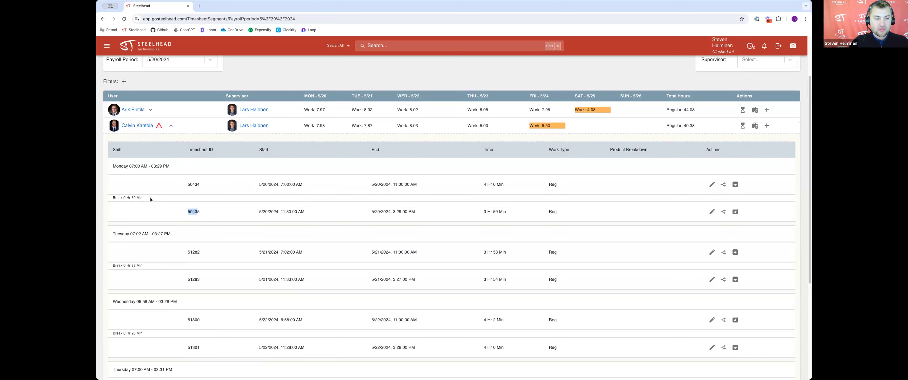
{"action": "left_click", "coordinate": [135, 198]}
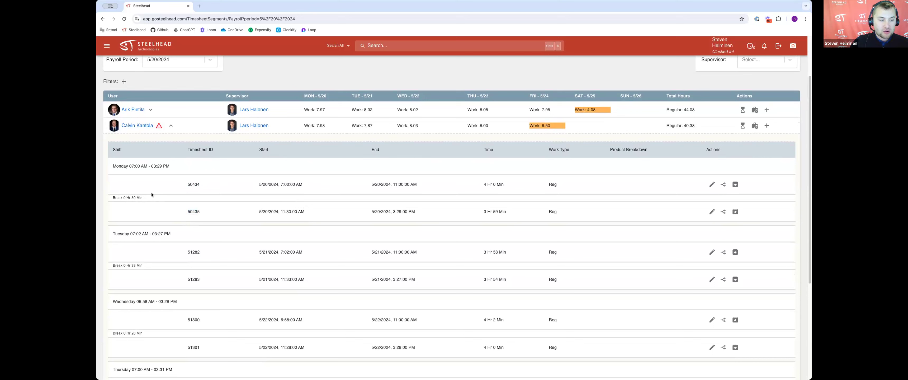
{"action": "left_click_drag", "start_coordinate": [124, 197], "coordinate": [148, 198]}
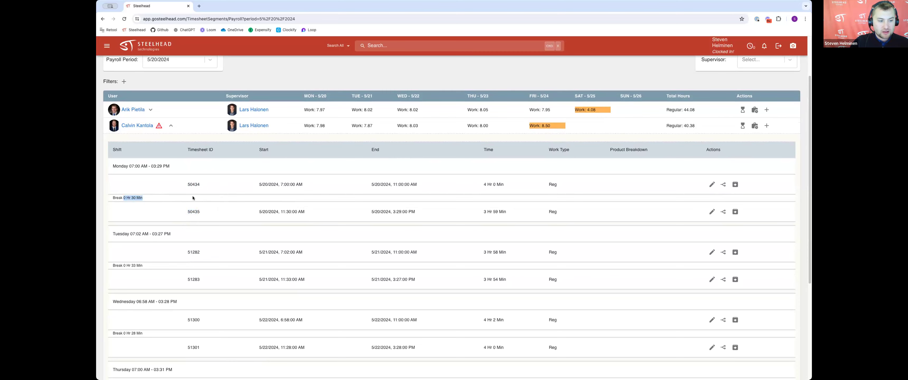
Step: Open the flagged Friday 5/24/2024 timesheet segment for editing after checking its start and end times
{"action": "scroll", "coordinate": [301, 186], "scroll_direction": "down", "scroll_amount": 4}
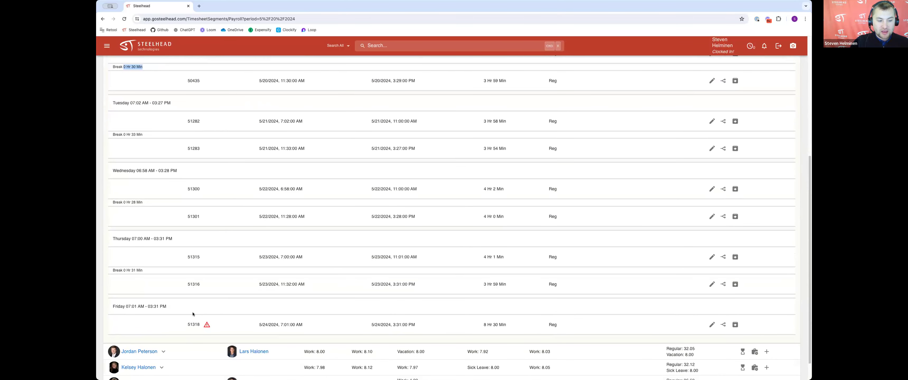
{"action": "mouse_move", "coordinate": [207, 326]}
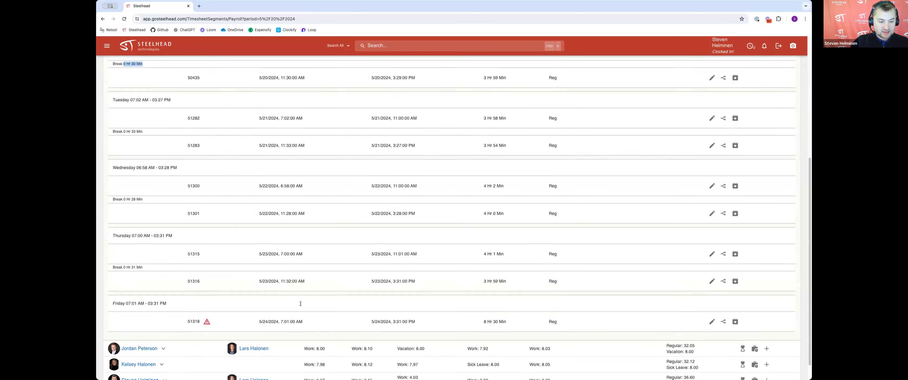
{"action": "scroll", "coordinate": [278, 310], "scroll_direction": "down", "scroll_amount": 2}
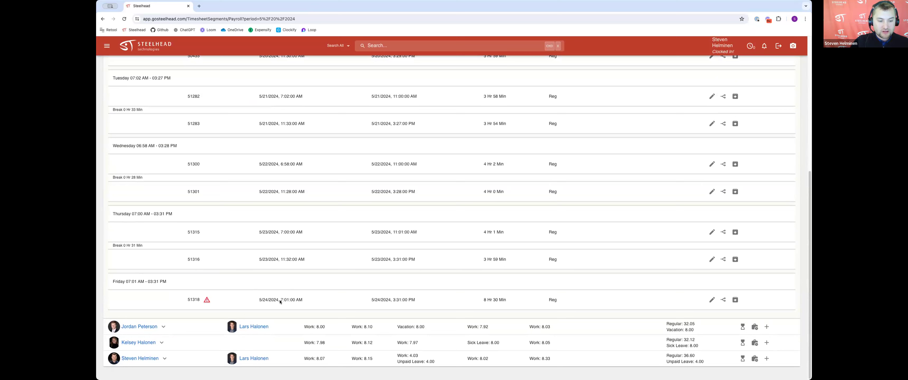
{"action": "left_click_drag", "start_coordinate": [280, 298], "coordinate": [302, 299]}
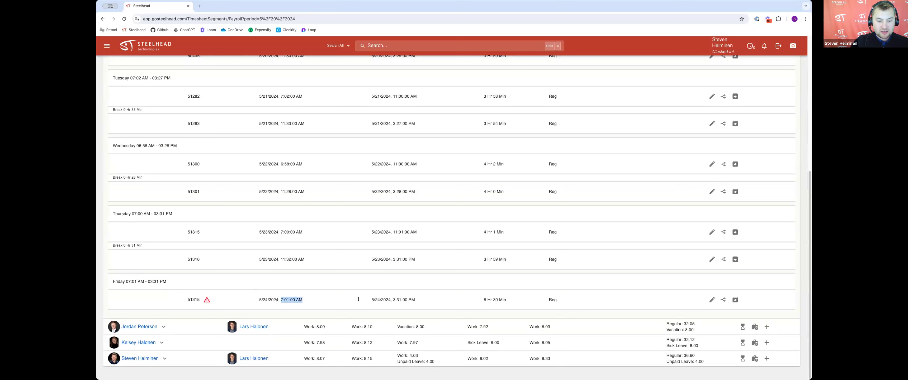
{"action": "left_click_drag", "start_coordinate": [375, 299], "coordinate": [412, 299]}
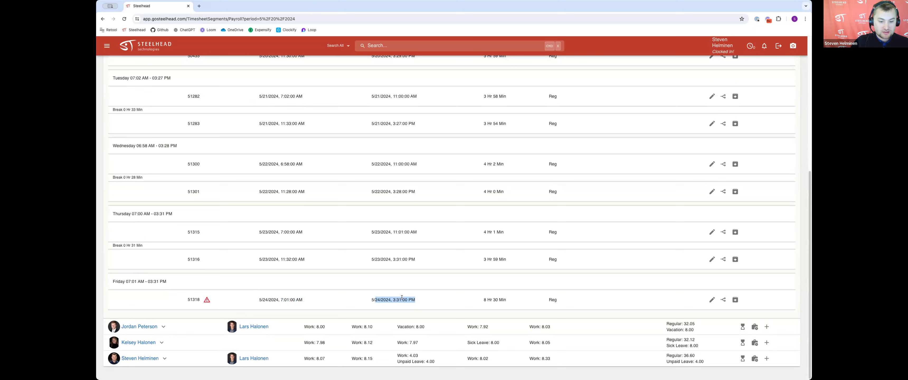
{"action": "left_click", "coordinate": [712, 299]}
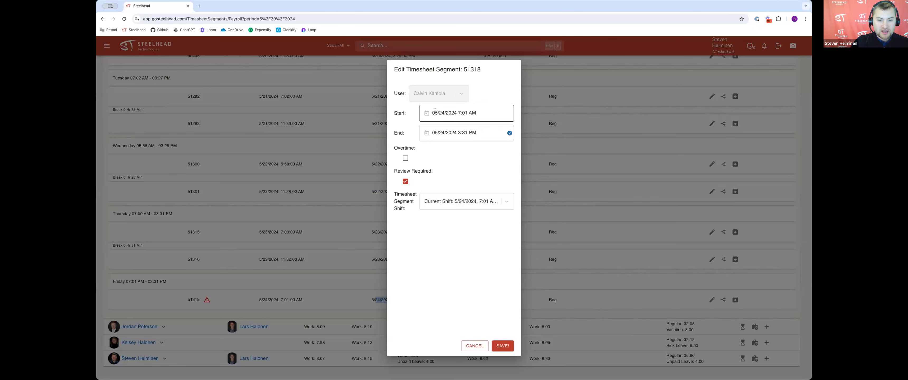
Step: Split the flagged Friday 5/24/2024 segment with a break from 10:59 AM to 11:30 AM
{"action": "left_click", "coordinate": [475, 346]}
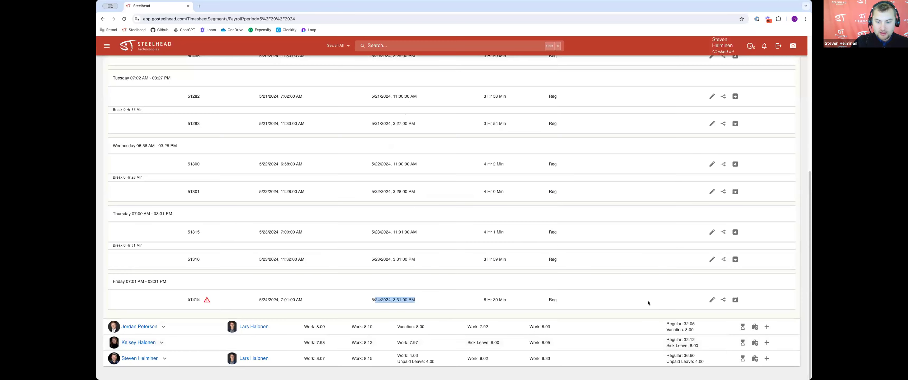
{"action": "left_click", "coordinate": [721, 299]}
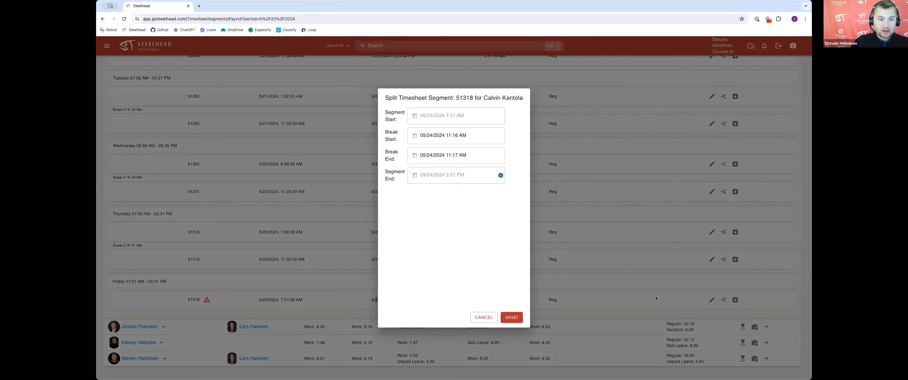
{"action": "left_click", "coordinate": [457, 136]}
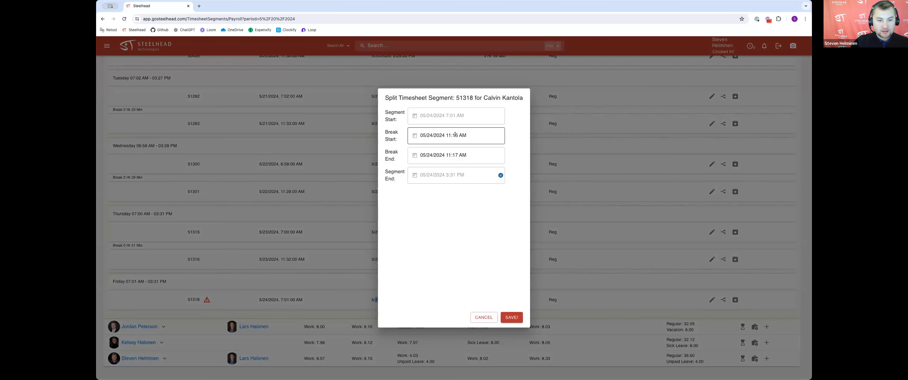
{"action": "key", "text": "BackSpace"}
{"action": "key", "text": "BackSpace"}
{"action": "type", "text": "00"}
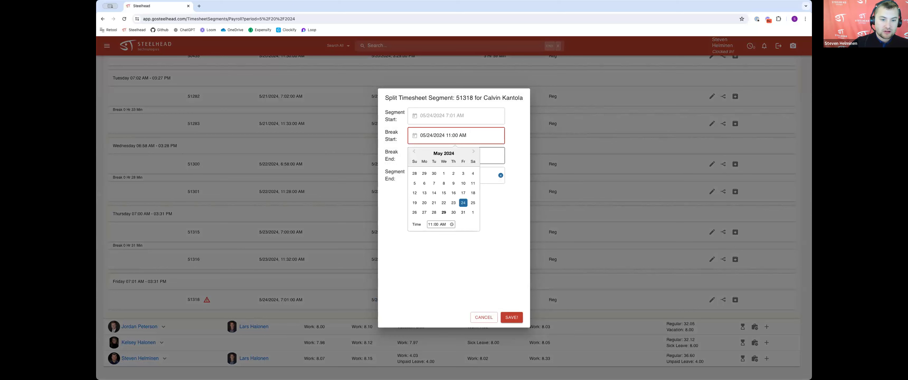
{"action": "left_click", "coordinate": [445, 151]}
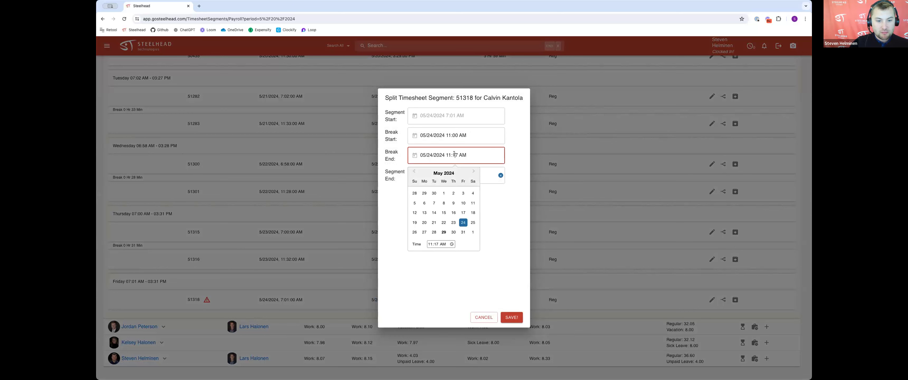
{"action": "key", "text": "BackSpace"}
{"action": "key", "text": "BackSpace"}
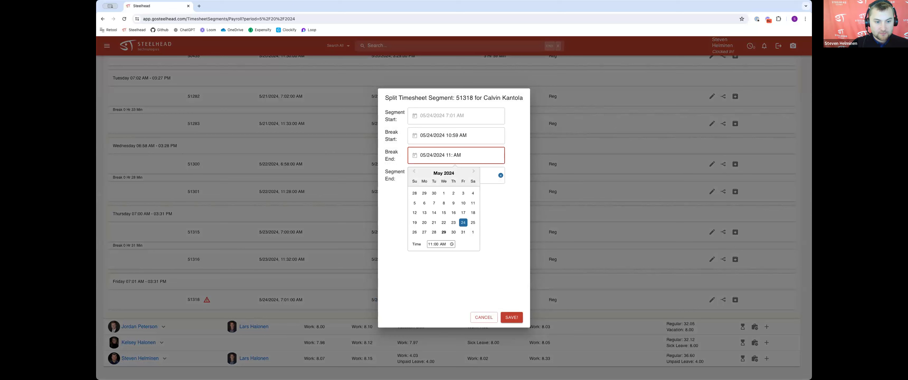
{"action": "type", "text": "30"}
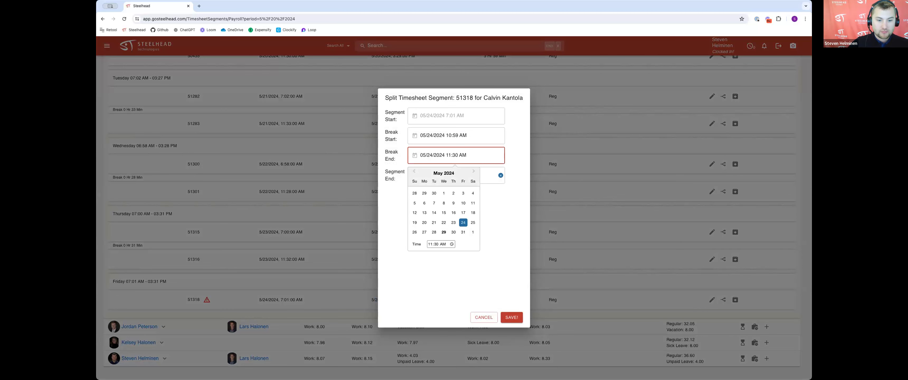
{"action": "left_click", "coordinate": [516, 156]}
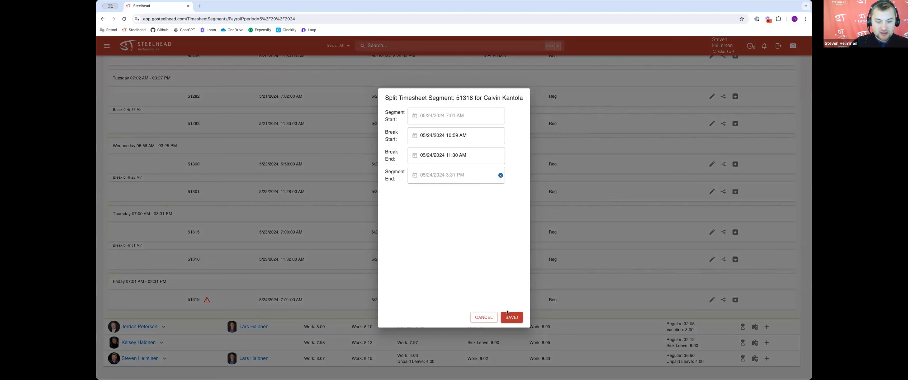
{"action": "left_click", "coordinate": [512, 317]}
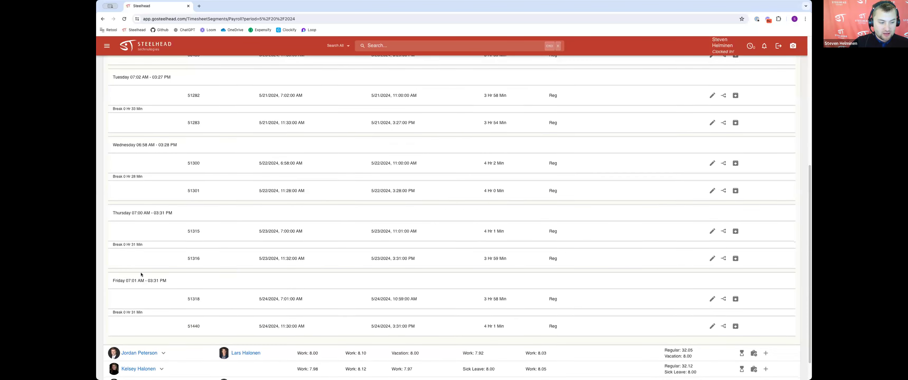
Step: Examine the split Friday segments and new break, then collapse the employee's payroll row
{"action": "scroll", "coordinate": [278, 283], "scroll_direction": "down", "scroll_amount": 1}
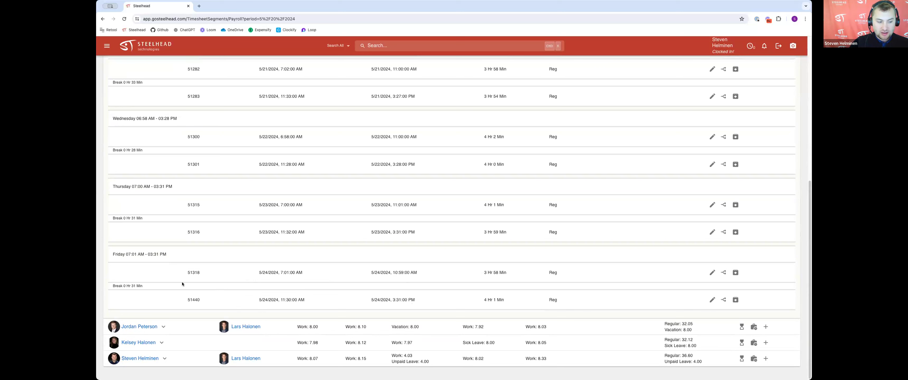
{"action": "left_click_drag", "start_coordinate": [141, 285], "coordinate": [117, 285]}
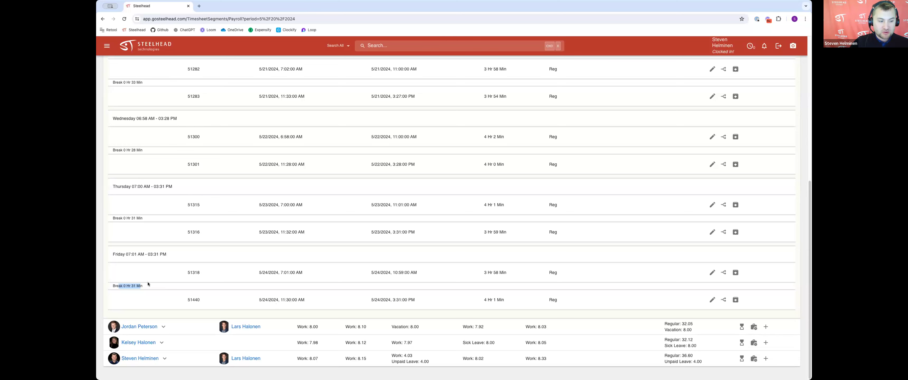
{"action": "scroll", "coordinate": [179, 298], "scroll_direction": "up", "scroll_amount": 10}
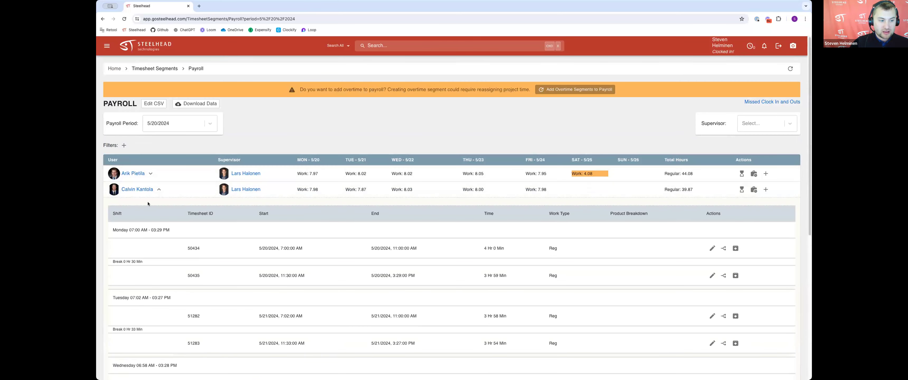
{"action": "left_click", "coordinate": [159, 189]}
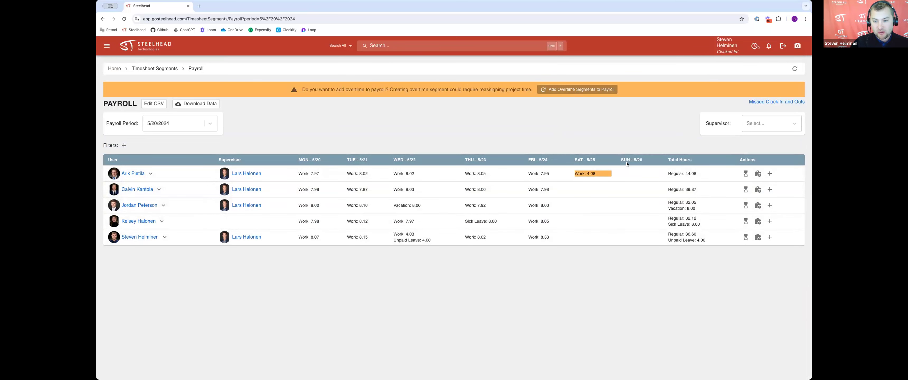
Step: Add the overtime segments to payroll and examine the regular and overtime totals
{"action": "left_click", "coordinate": [585, 90]}
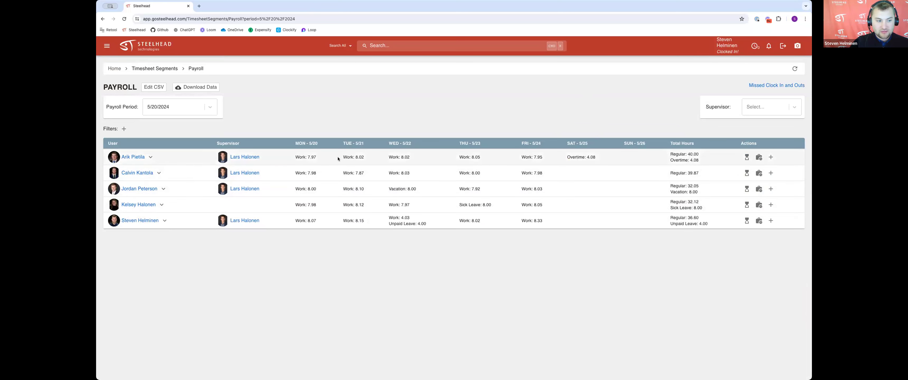
{"action": "left_click_drag", "start_coordinate": [669, 154], "coordinate": [699, 154]}
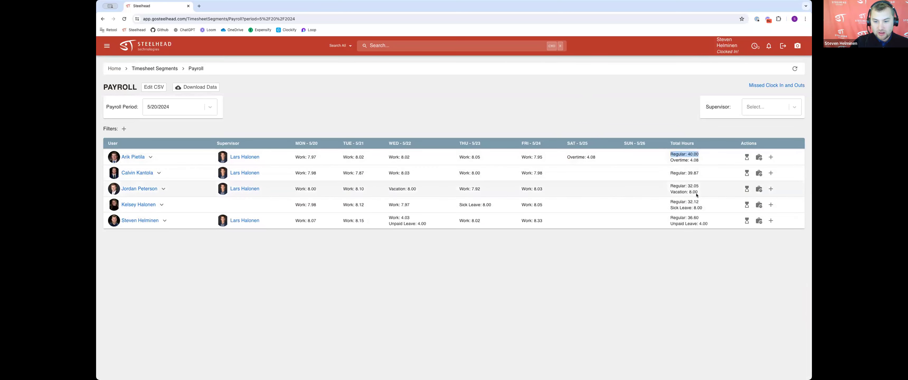
{"action": "left_click_drag", "start_coordinate": [673, 161], "coordinate": [698, 160]}
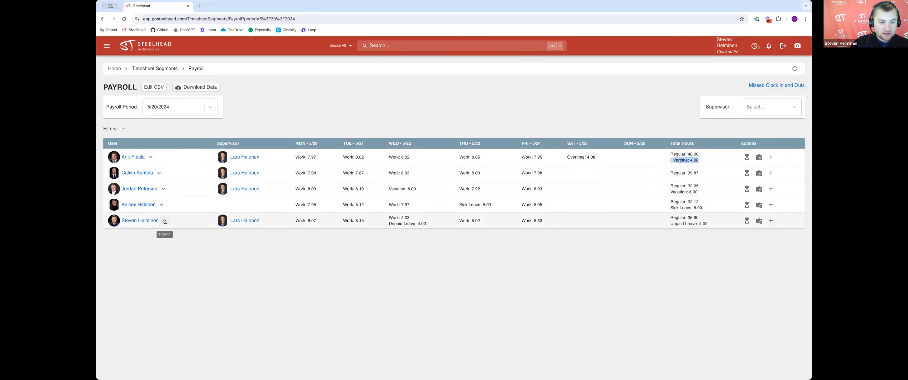
Step: Expand the last employee's payroll row and examine the product breakdown of each shift segment
{"action": "left_click", "coordinate": [164, 221]}
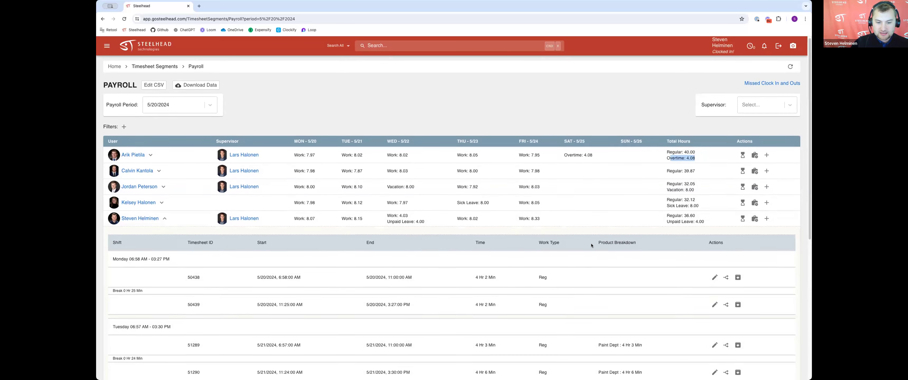
{"action": "scroll", "coordinate": [502, 263], "scroll_direction": "down", "scroll_amount": 1}
{"action": "scroll", "coordinate": [502, 263], "scroll_direction": "down", "scroll_amount": 2}
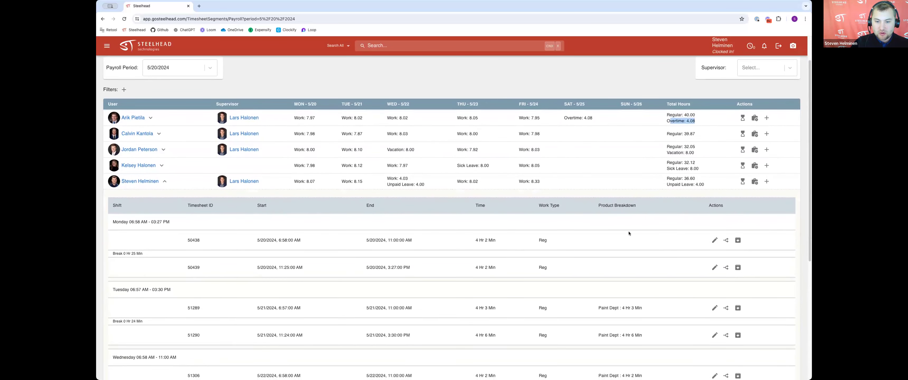
{"action": "left_click_drag", "start_coordinate": [629, 205], "coordinate": [598, 202]}
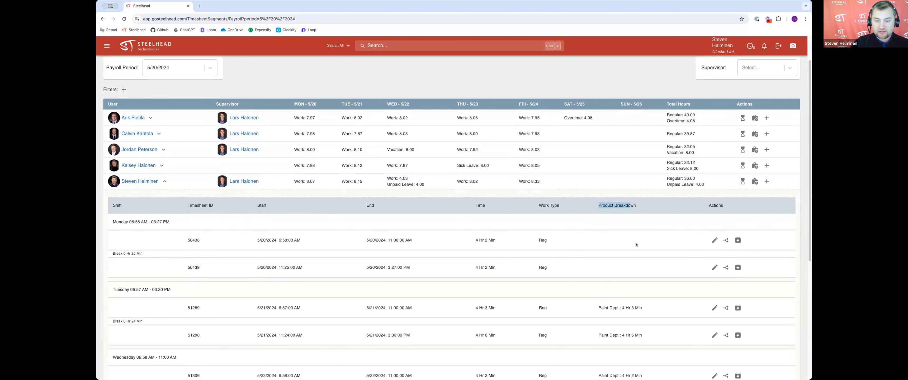
{"action": "scroll", "coordinate": [663, 233], "scroll_direction": "down", "scroll_amount": 1}
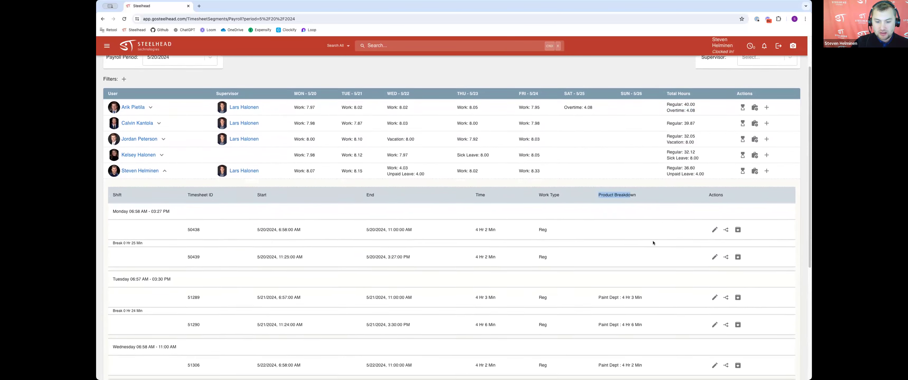
{"action": "scroll", "coordinate": [622, 263], "scroll_direction": "down", "scroll_amount": 4}
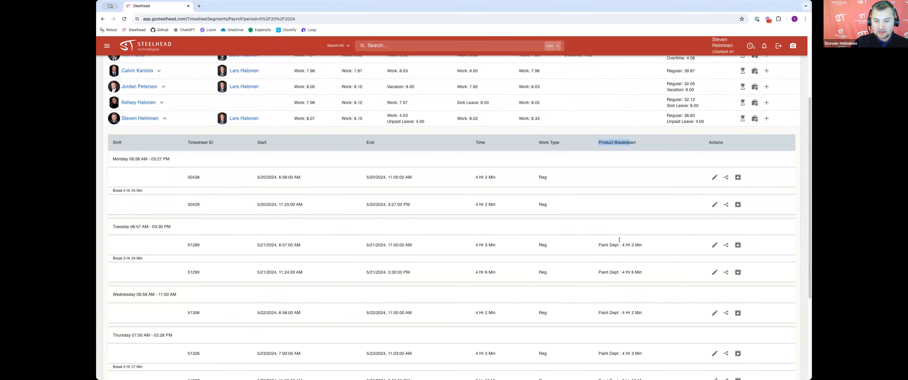
{"action": "scroll", "coordinate": [612, 244], "scroll_direction": "down", "scroll_amount": 2}
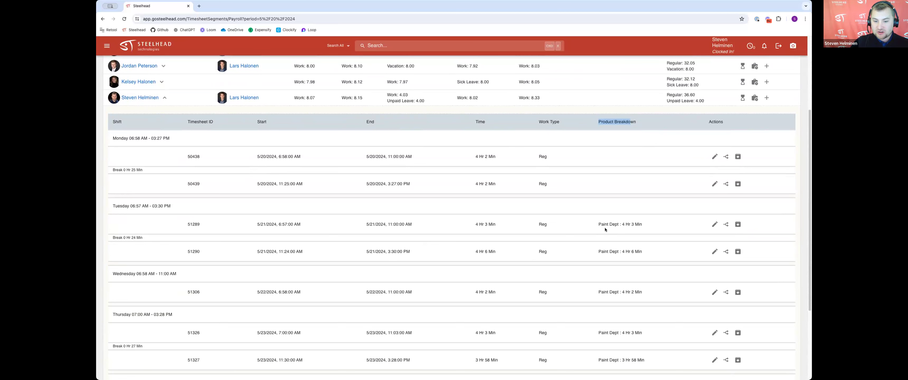
{"action": "left_click_drag", "start_coordinate": [596, 224], "coordinate": [615, 223]}
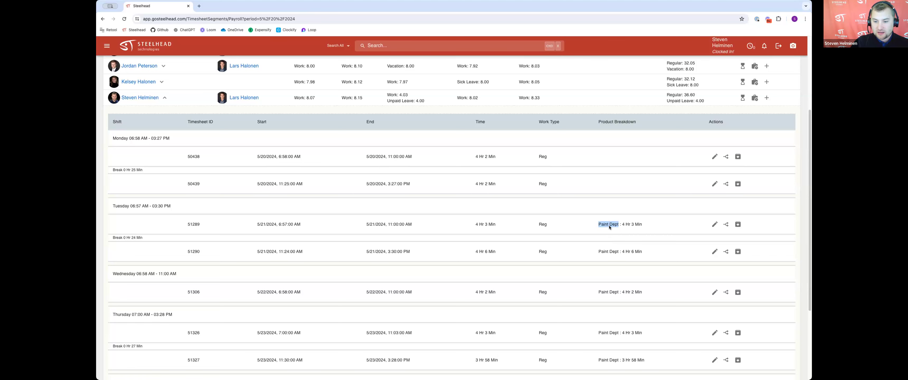
{"action": "scroll", "coordinate": [609, 223], "scroll_direction": "down", "scroll_amount": 3}
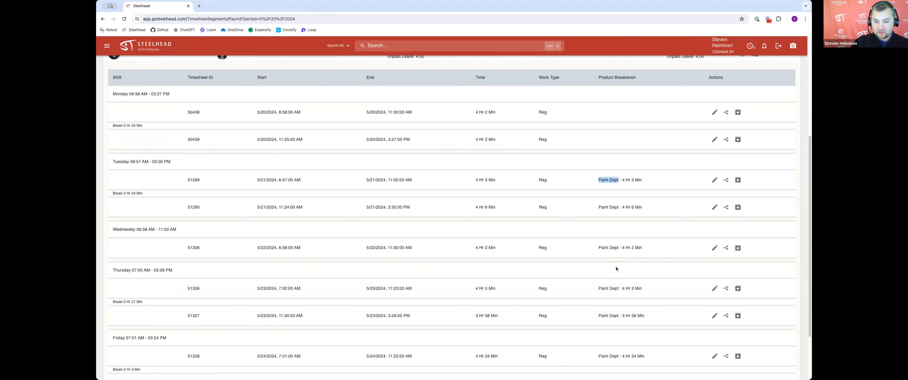
{"action": "scroll", "coordinate": [616, 269], "scroll_direction": "down", "scroll_amount": 3}
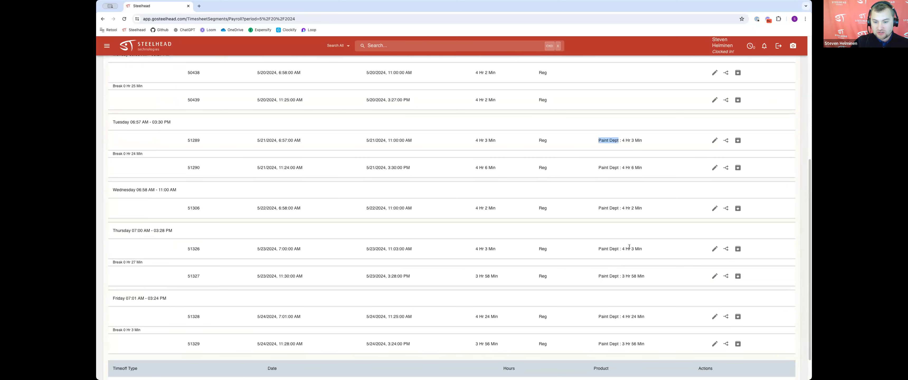
{"action": "scroll", "coordinate": [646, 268], "scroll_direction": "down", "scroll_amount": 1}
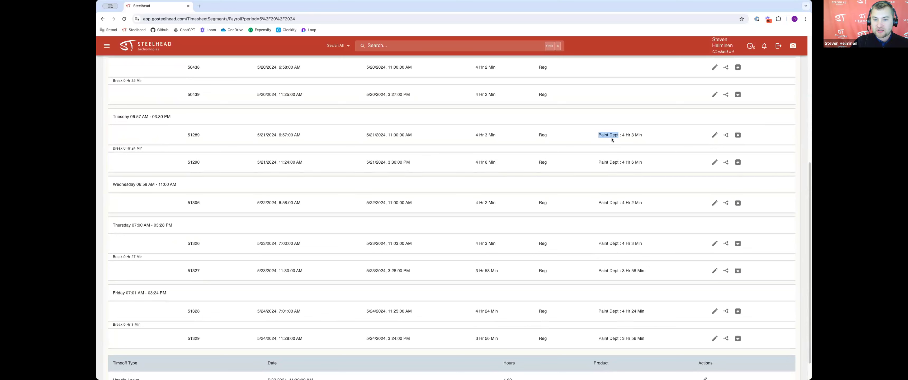
{"action": "scroll", "coordinate": [610, 201], "scroll_direction": "up", "scroll_amount": 3}
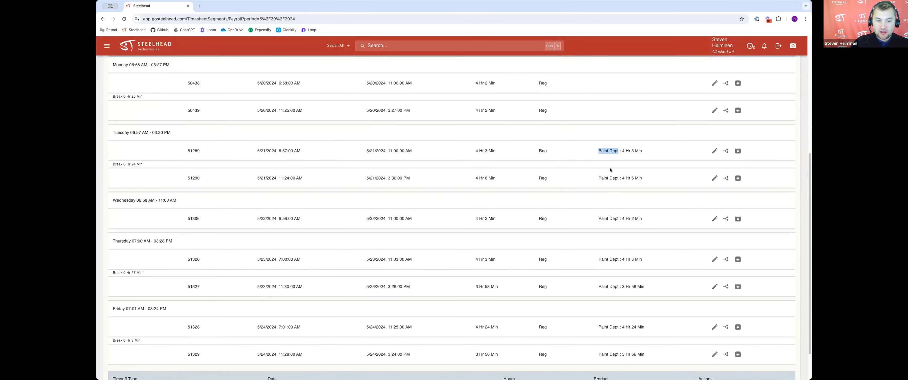
{"action": "scroll", "coordinate": [610, 168], "scroll_direction": "up", "scroll_amount": 3}
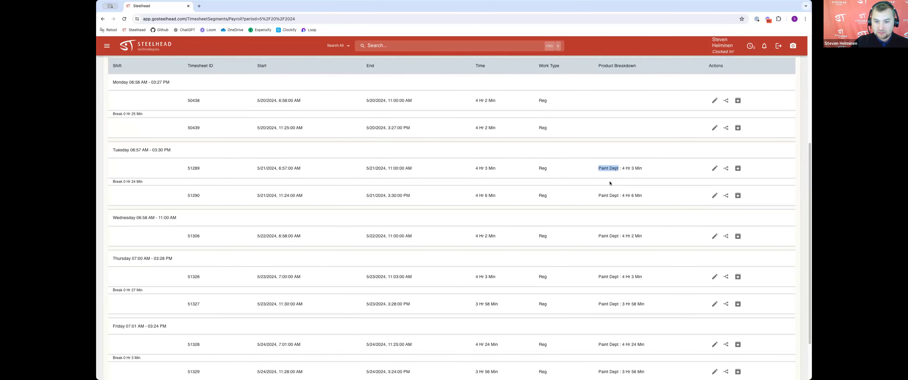
{"action": "scroll", "coordinate": [541, 169], "scroll_direction": "up", "scroll_amount": 1}
{"action": "scroll", "coordinate": [573, 169], "scroll_direction": "down", "scroll_amount": 1}
{"action": "scroll", "coordinate": [605, 165], "scroll_direction": "up", "scroll_amount": 1}
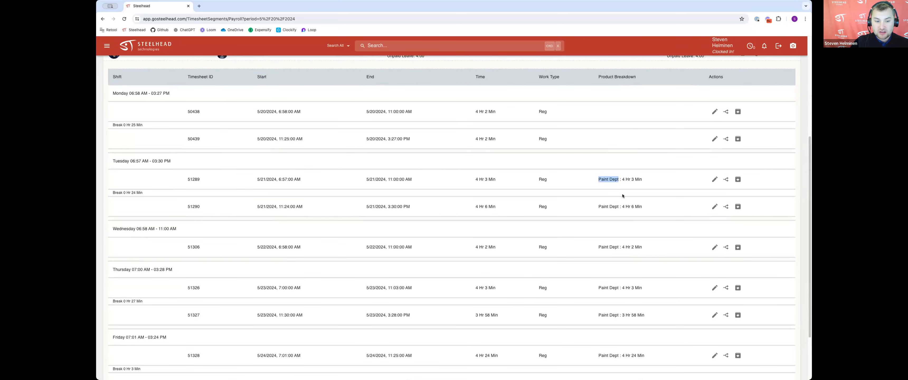
{"action": "scroll", "coordinate": [603, 193], "scroll_direction": "up", "scroll_amount": 1}
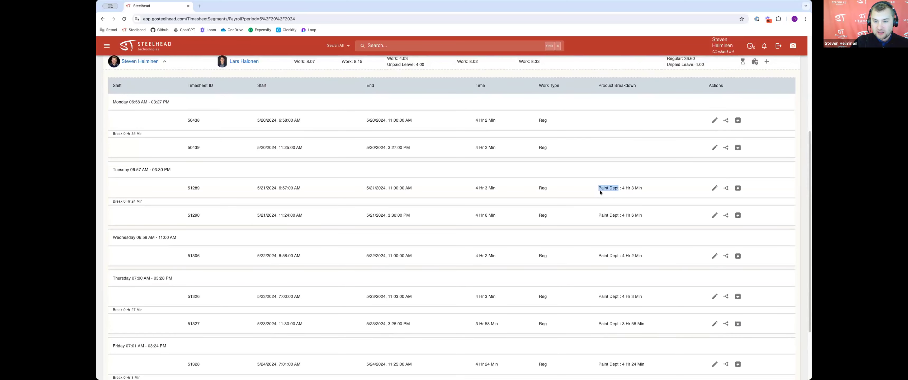
{"action": "scroll", "coordinate": [458, 162], "scroll_direction": "up", "scroll_amount": 1}
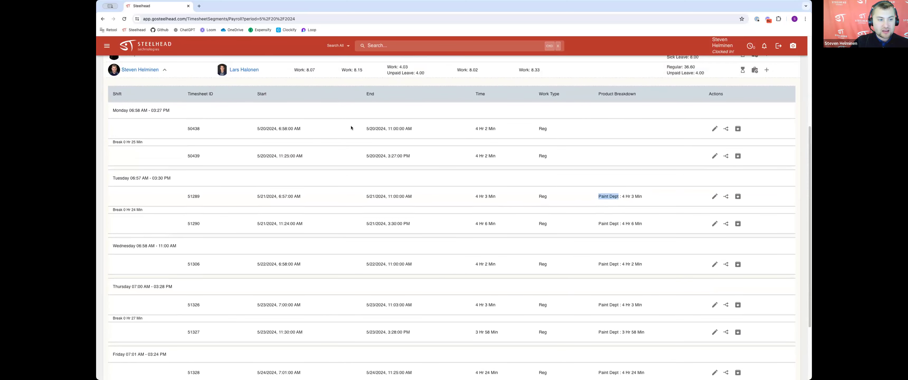
{"action": "left_click", "coordinate": [163, 71]}
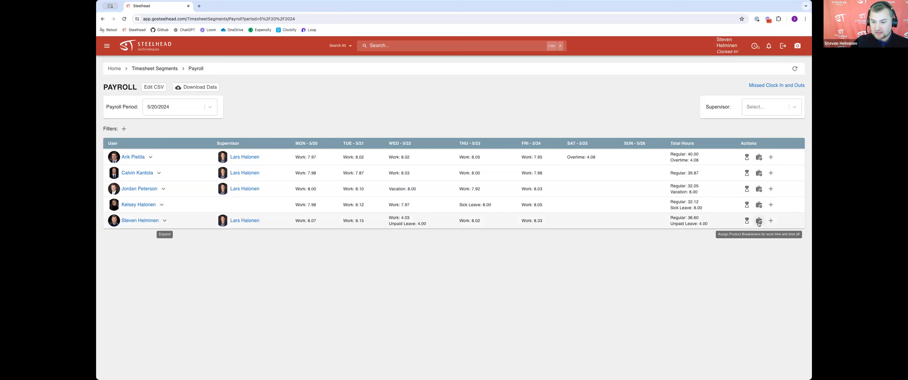
Step: Open the last employee's product code assignments, review the product code options for the segments, and save
{"action": "left_click", "coordinate": [759, 222]}
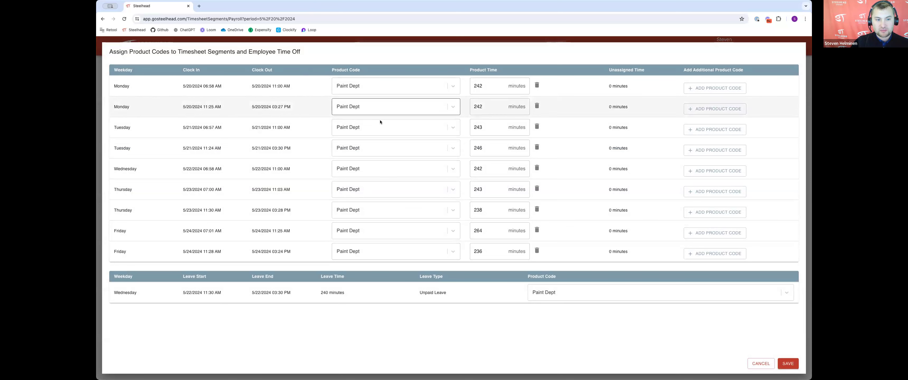
{"action": "left_click", "coordinate": [394, 86]}
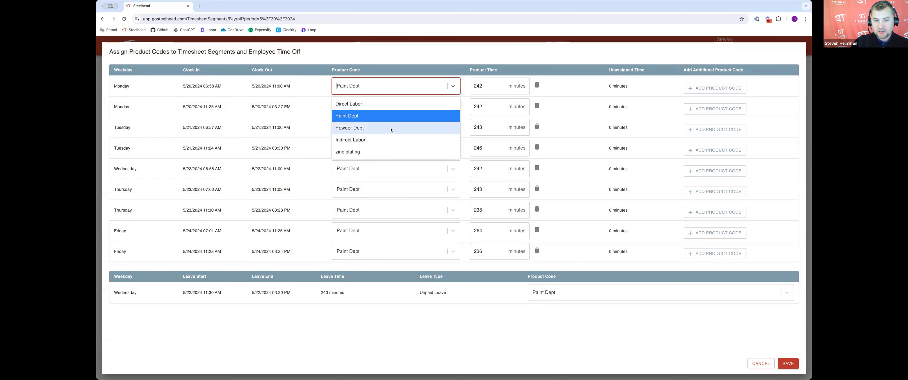
{"action": "left_click", "coordinate": [397, 56]}
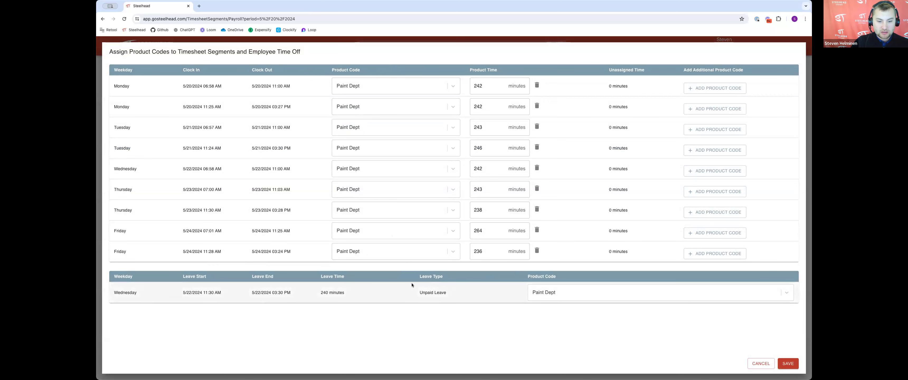
{"action": "left_click", "coordinate": [445, 254]}
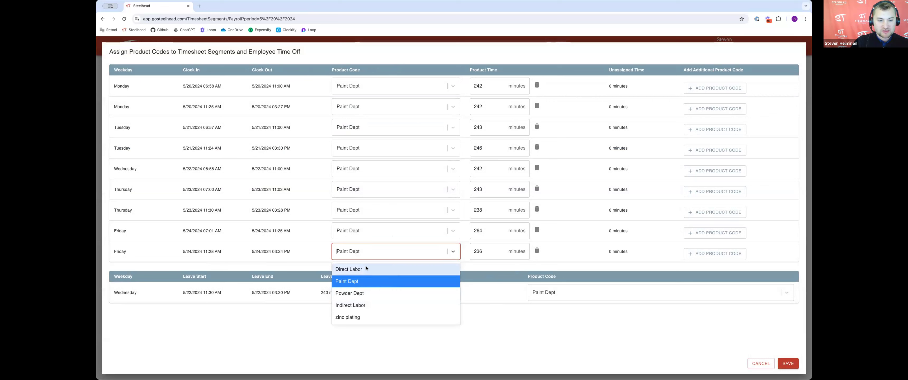
{"action": "left_click", "coordinate": [501, 324]}
{"action": "left_click", "coordinate": [788, 363]}
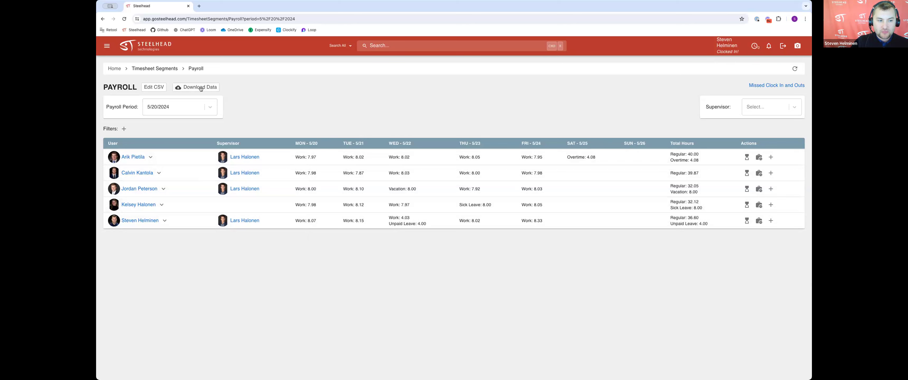
Step: Download the payroll data for the 5/20/2024 period
{"action": "left_click", "coordinate": [200, 90]}
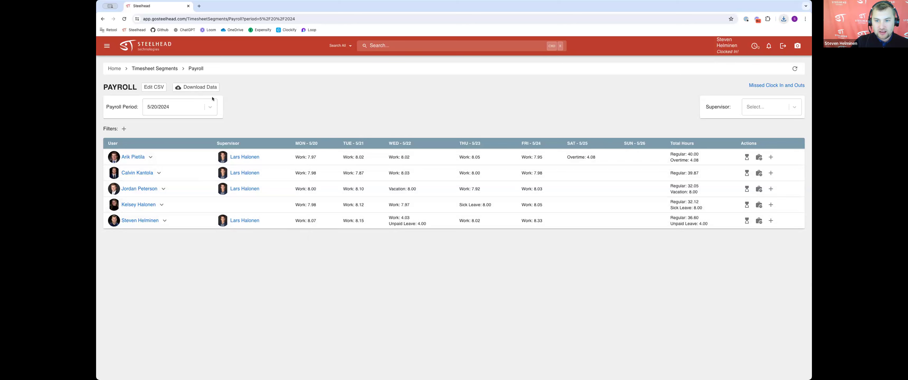
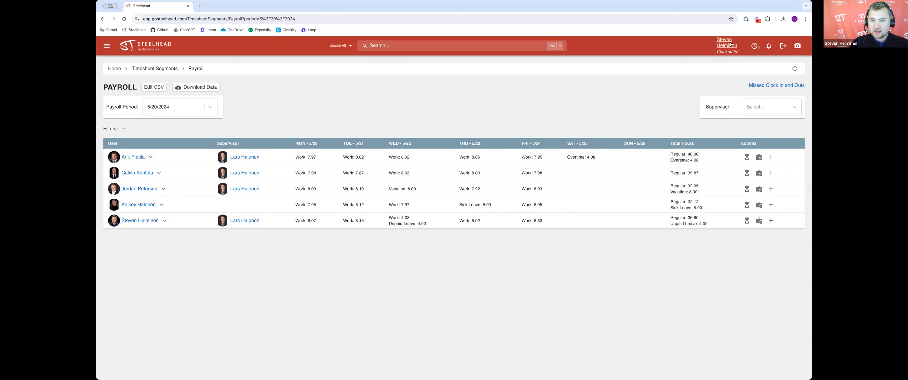
Step: Open your own account page and view the time off request form, closing it without submitting
{"action": "left_click", "coordinate": [731, 44]}
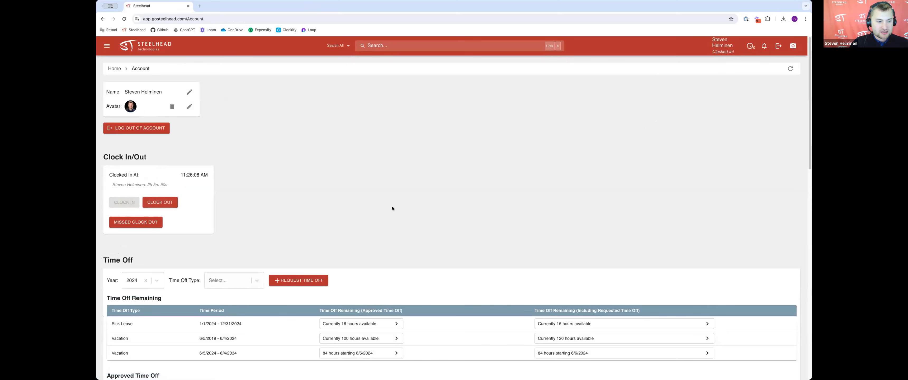
{"action": "scroll", "coordinate": [276, 180], "scroll_direction": "down", "scroll_amount": 2}
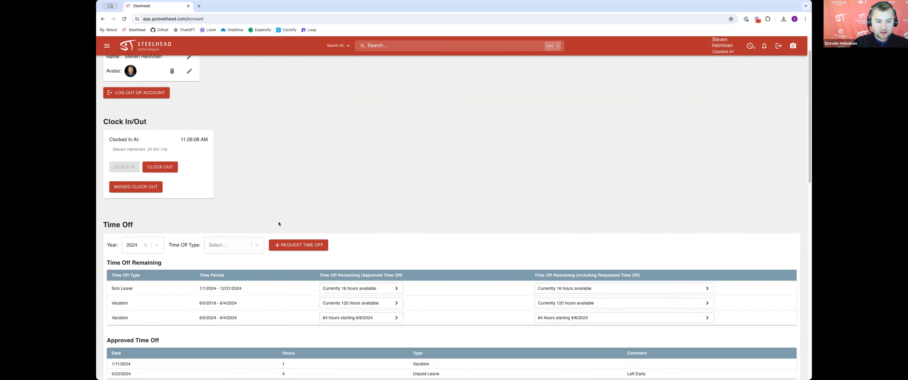
{"action": "left_click", "coordinate": [298, 244]}
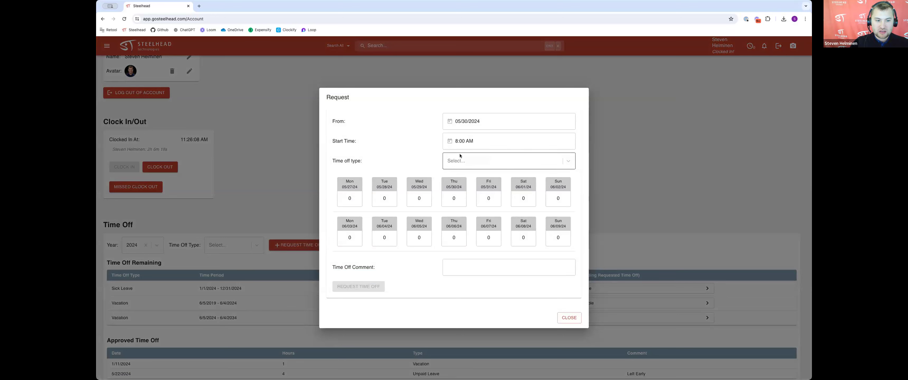
{"action": "left_click", "coordinate": [472, 159]}
{"action": "left_click", "coordinate": [397, 129]}
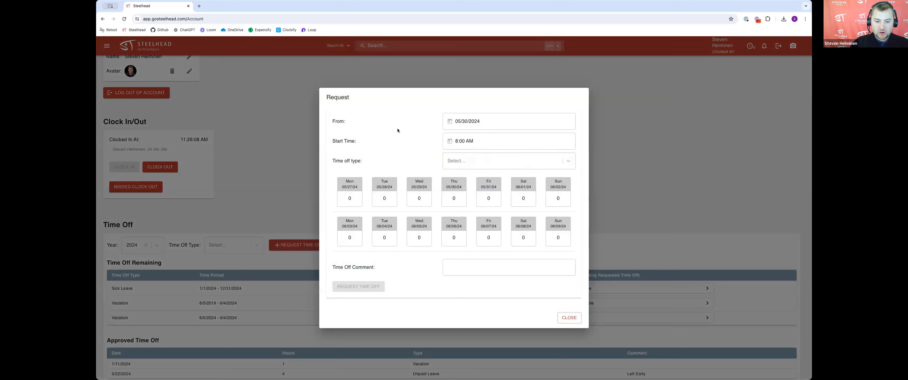
{"action": "left_click", "coordinate": [466, 270]}
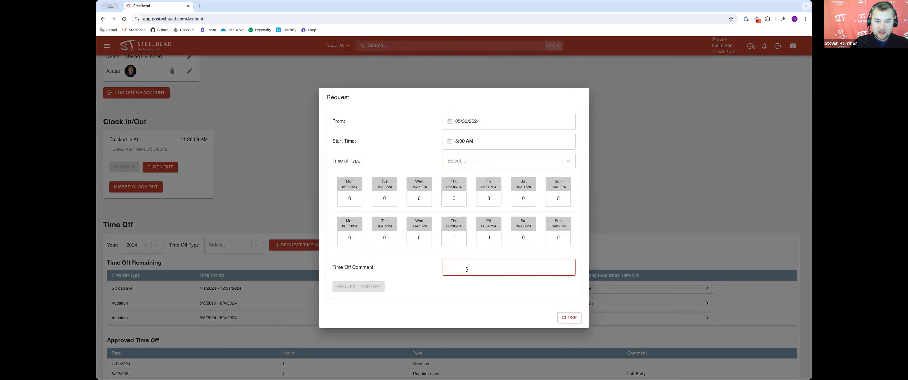
{"action": "left_click", "coordinate": [569, 318]}
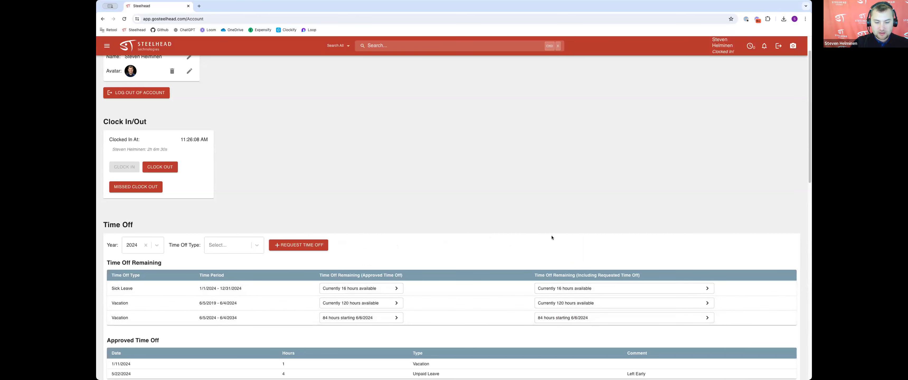
Step: Examine the approved time off and payroll period sections of your account page
{"action": "scroll", "coordinate": [563, 247], "scroll_direction": "down", "scroll_amount": 3}
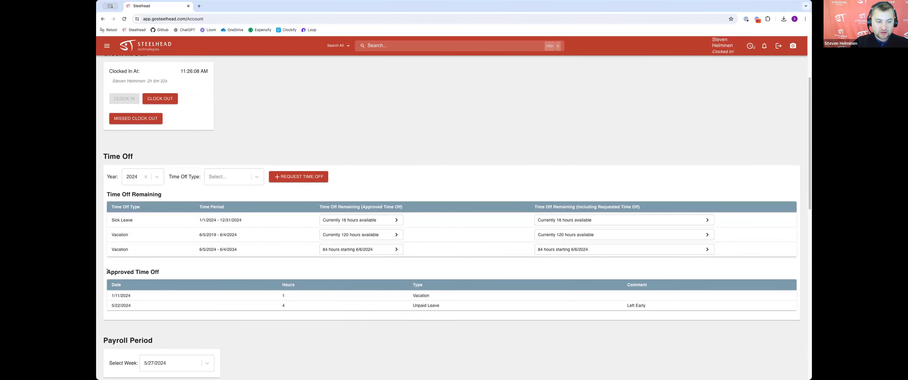
{"action": "left_click_drag", "start_coordinate": [108, 271], "coordinate": [166, 271]}
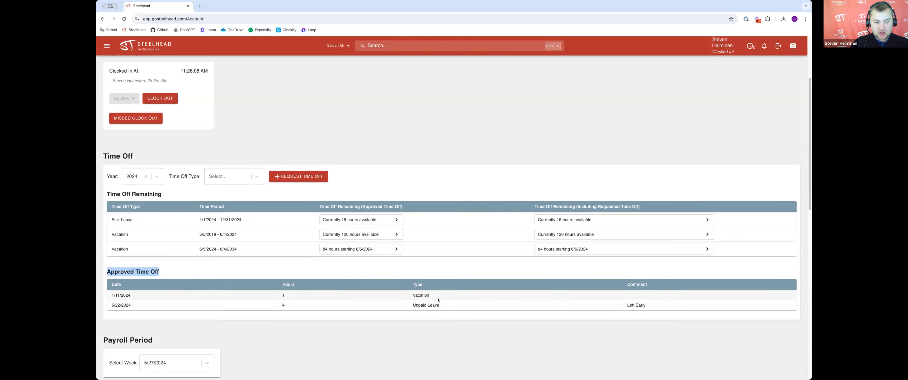
{"action": "scroll", "coordinate": [438, 298], "scroll_direction": "down", "scroll_amount": 1}
{"action": "left_click", "coordinate": [438, 290]}
{"action": "scroll", "coordinate": [438, 290], "scroll_direction": "down", "scroll_amount": 1}
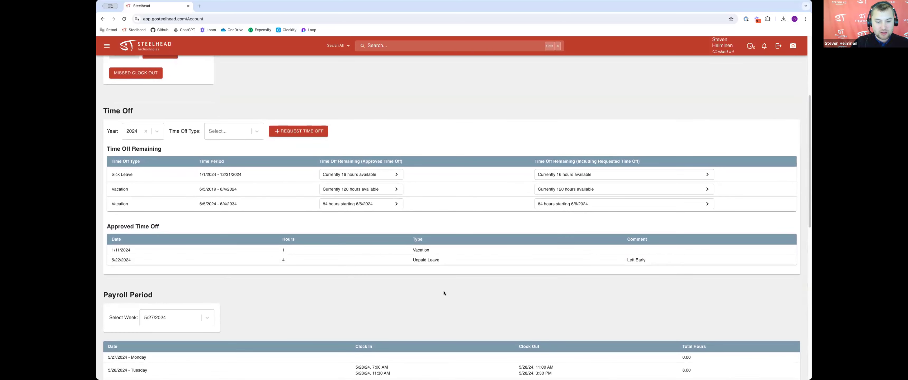
{"action": "scroll", "coordinate": [463, 293], "scroll_direction": "up", "scroll_amount": 5}
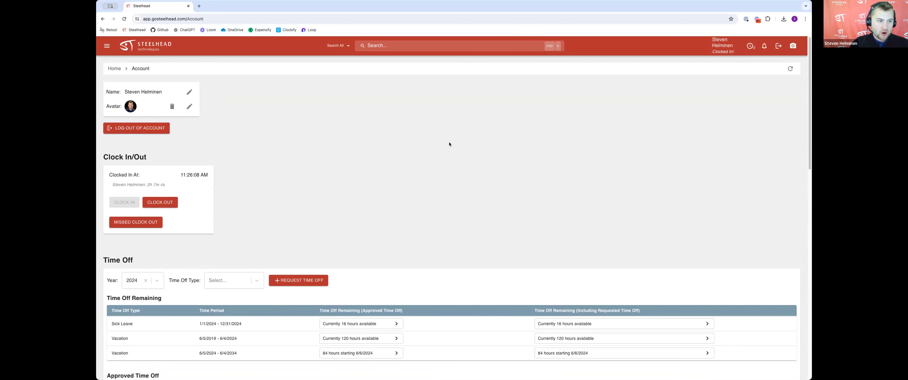
Step: Open the Domain settings and examine the PIN login and time clock mode options
{"action": "left_click", "coordinate": [115, 69]}
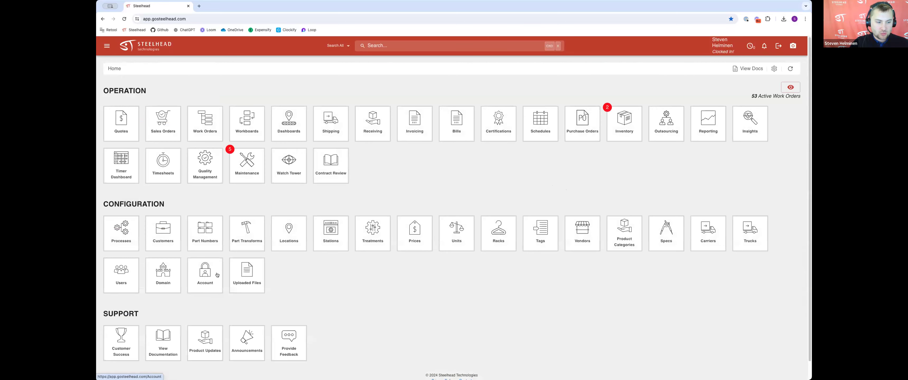
{"action": "left_click", "coordinate": [167, 271]}
{"action": "scroll", "coordinate": [605, 265], "scroll_direction": "down", "scroll_amount": 5}
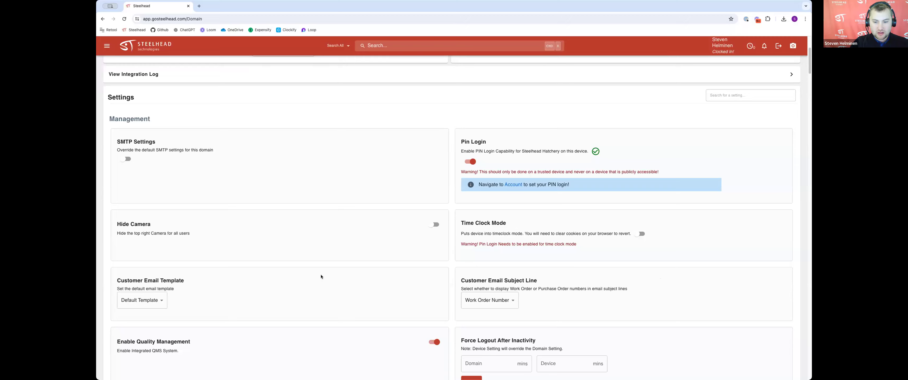
Step: Switch to the time clock window and log in by entering your PIN and submitting
{"action": "key", "text": "ctrl+Right"}
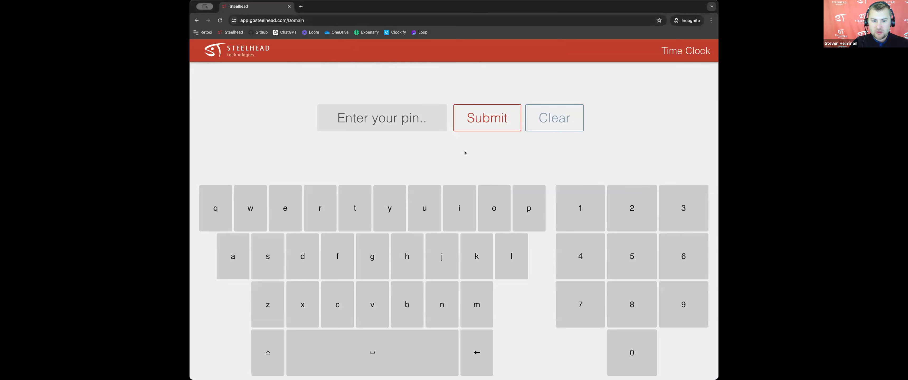
{"action": "left_click", "coordinate": [639, 356]}
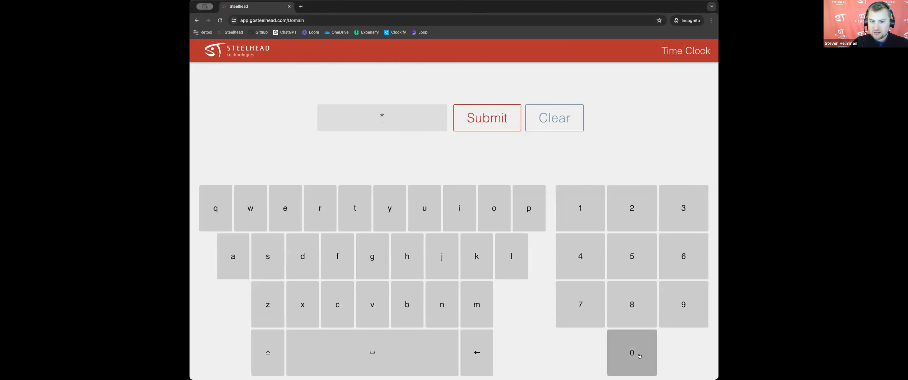
{"action": "left_click", "coordinate": [639, 356]}
{"action": "left_click", "coordinate": [581, 230]}
{"action": "left_click", "coordinate": [680, 207]}
{"action": "left_click", "coordinate": [680, 206]}
{"action": "left_click", "coordinate": [572, 263]}
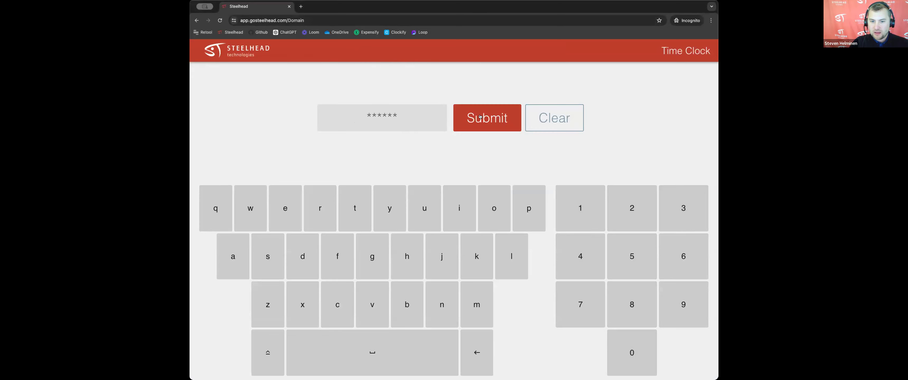
{"action": "left_click", "coordinate": [481, 117]}
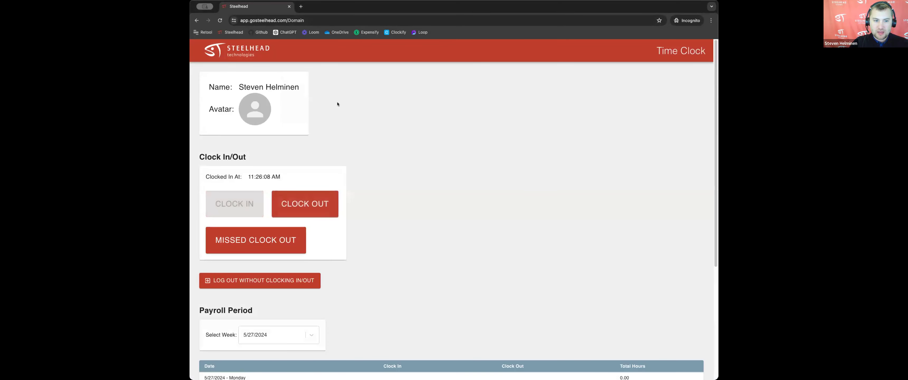
Step: Clock out at the time clock, confirming with your PIN
{"action": "scroll", "coordinate": [483, 256], "scroll_direction": "down", "scroll_amount": 5}
{"action": "scroll", "coordinate": [476, 264], "scroll_direction": "up", "scroll_amount": 5}
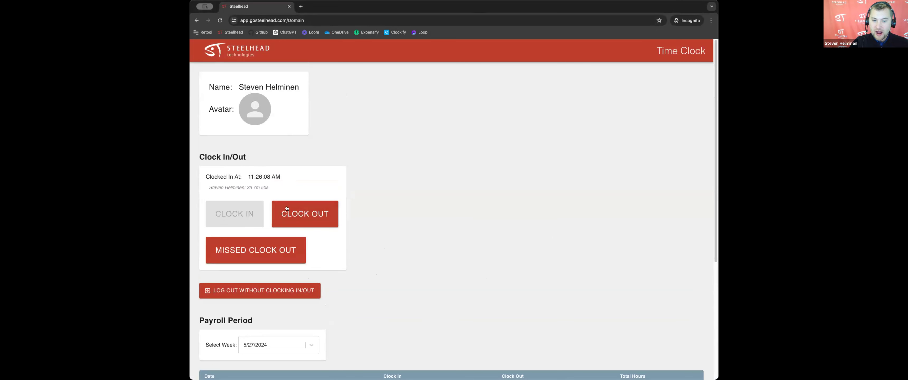
{"action": "left_click", "coordinate": [298, 215]}
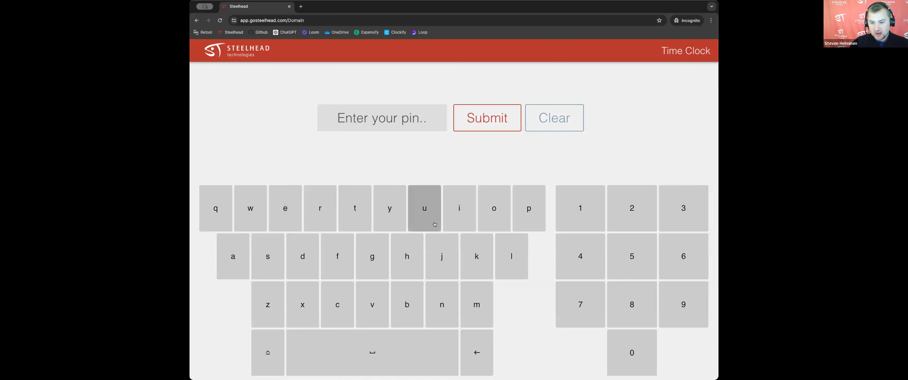
{"action": "left_click", "coordinate": [631, 354]}
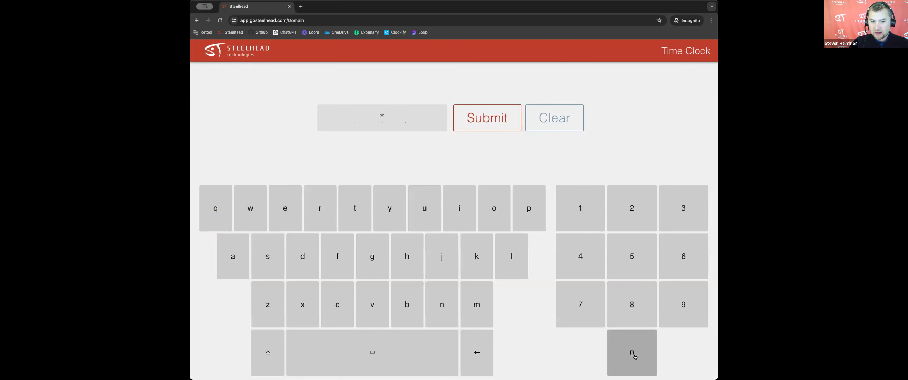
{"action": "left_click", "coordinate": [631, 354]}
{"action": "left_click", "coordinate": [585, 214]}
{"action": "left_click", "coordinate": [624, 210]}
{"action": "left_click", "coordinate": [683, 208]}
{"action": "left_click", "coordinate": [580, 254]}
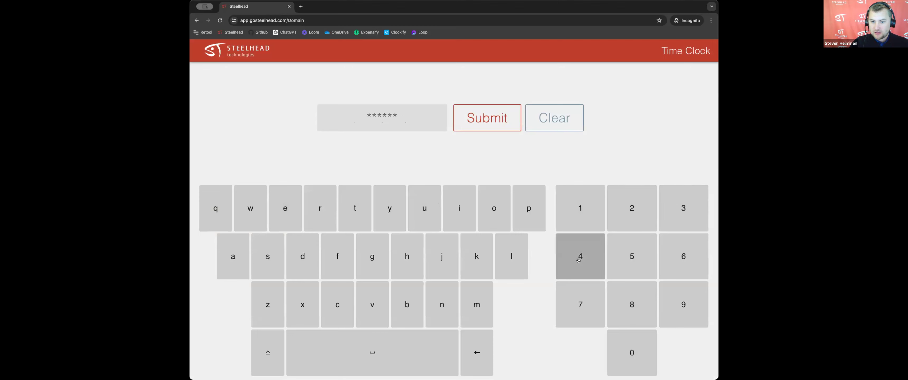
{"action": "left_click", "coordinate": [478, 129]}
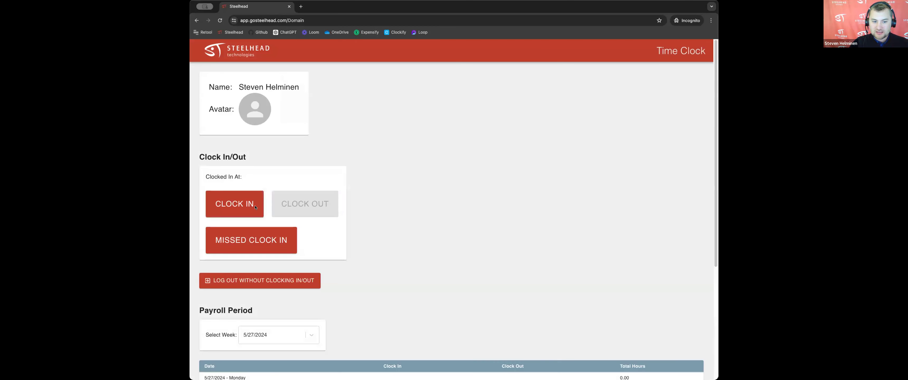
Step: Clock back in at the time clock, confirming with your PIN
{"action": "scroll", "coordinate": [402, 243], "scroll_direction": "down", "scroll_amount": 2}
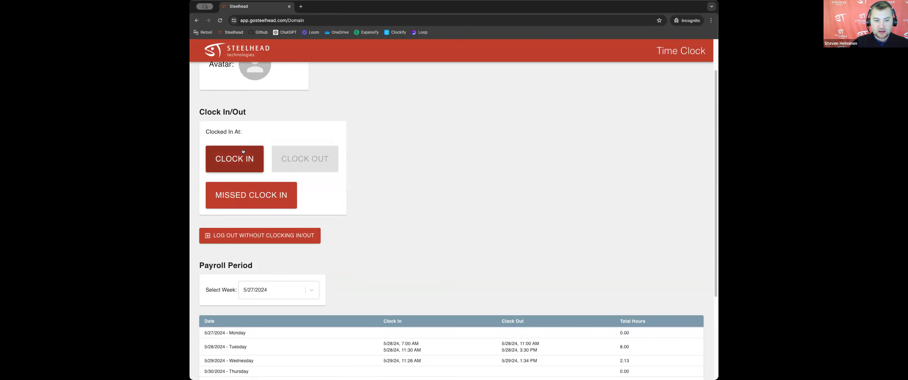
{"action": "scroll", "coordinate": [268, 264], "scroll_direction": "up", "scroll_amount": 1}
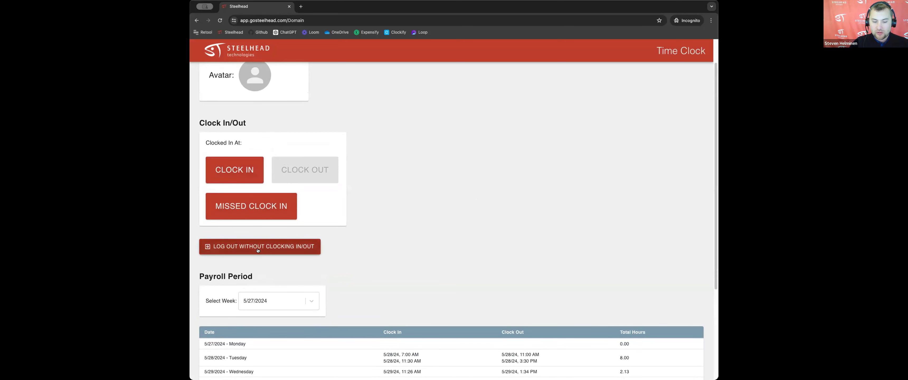
{"action": "scroll", "coordinate": [310, 193], "scroll_direction": "up", "scroll_amount": 2}
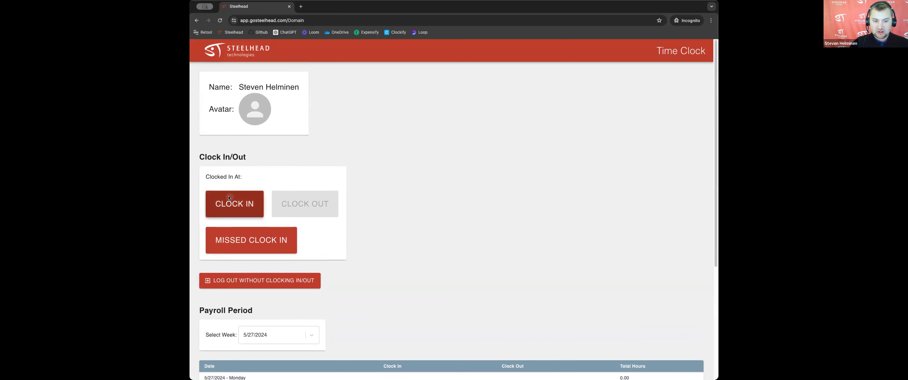
{"action": "left_click", "coordinate": [257, 247]}
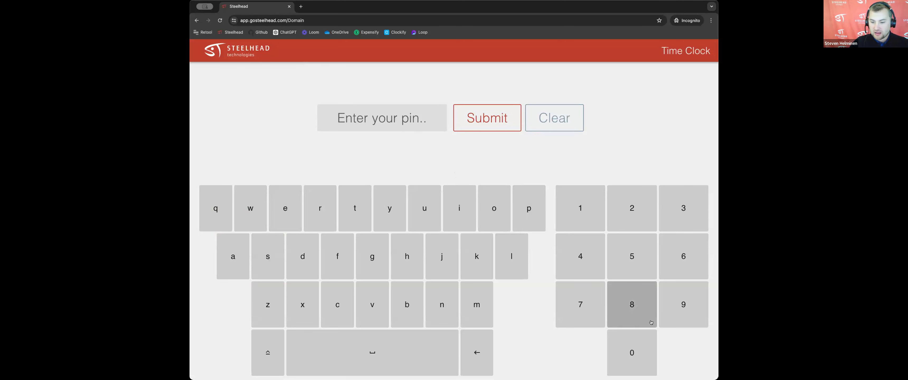
{"action": "left_click", "coordinate": [635, 348]}
{"action": "left_click", "coordinate": [635, 350]}
{"action": "left_click", "coordinate": [581, 211]}
{"action": "left_click", "coordinate": [682, 207]}
{"action": "left_click", "coordinate": [683, 208]}
{"action": "left_click", "coordinate": [580, 256]}
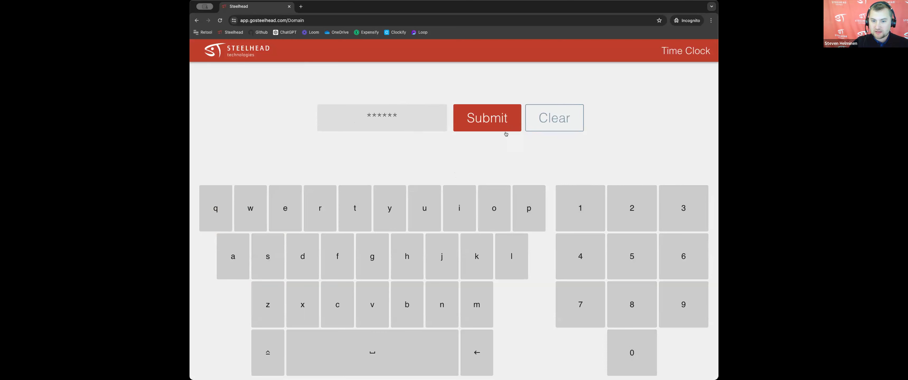
{"action": "left_click", "coordinate": [506, 128]}
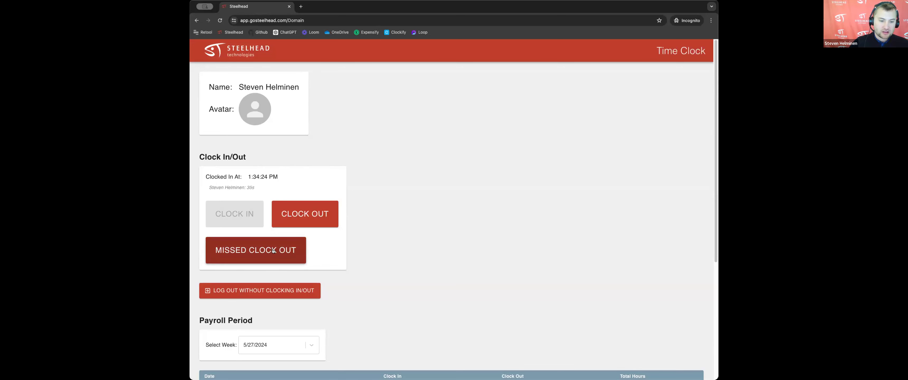
{"action": "left_click", "coordinate": [260, 248]}
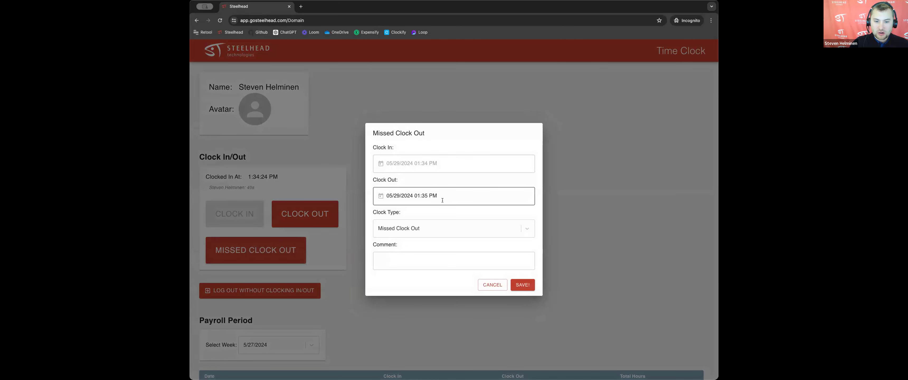
{"action": "left_click", "coordinate": [423, 196]}
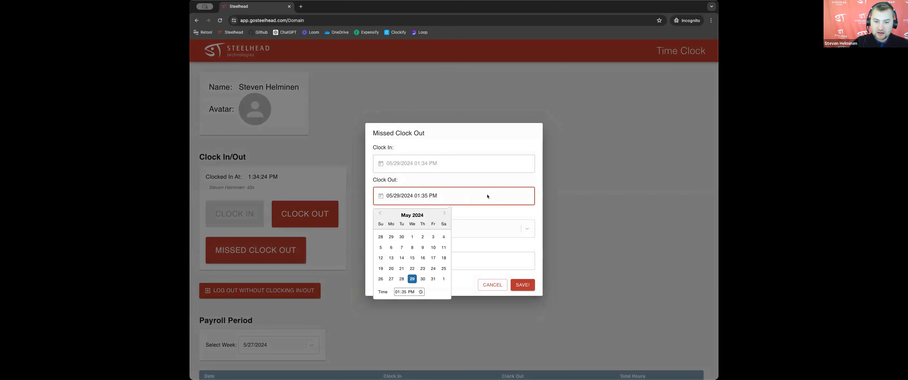
{"action": "left_click", "coordinate": [485, 211]}
{"action": "left_click", "coordinate": [419, 261]}
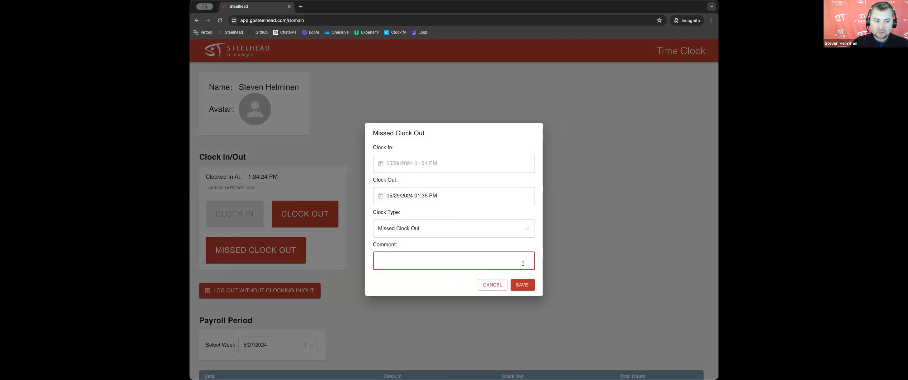
{"action": "left_click", "coordinate": [493, 285]}
Step: Examine the payroll period hours and missed clock in and outs table on the time clock page
{"action": "scroll", "coordinate": [526, 280], "scroll_direction": "down", "scroll_amount": 3}
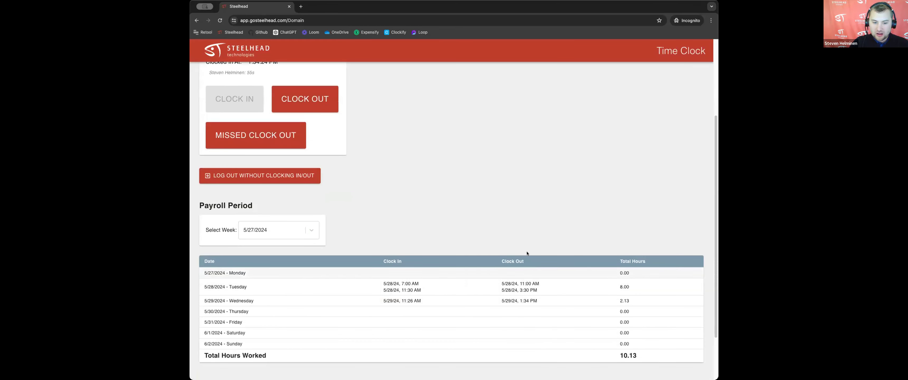
{"action": "scroll", "coordinate": [561, 276], "scroll_direction": "up", "scroll_amount": 1}
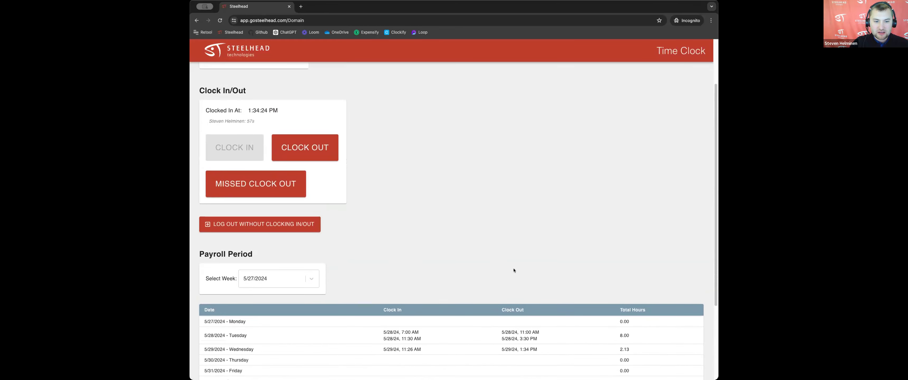
{"action": "scroll", "coordinate": [513, 268], "scroll_direction": "up", "scroll_amount": 1}
{"action": "scroll", "coordinate": [519, 284], "scroll_direction": "up", "scroll_amount": 1}
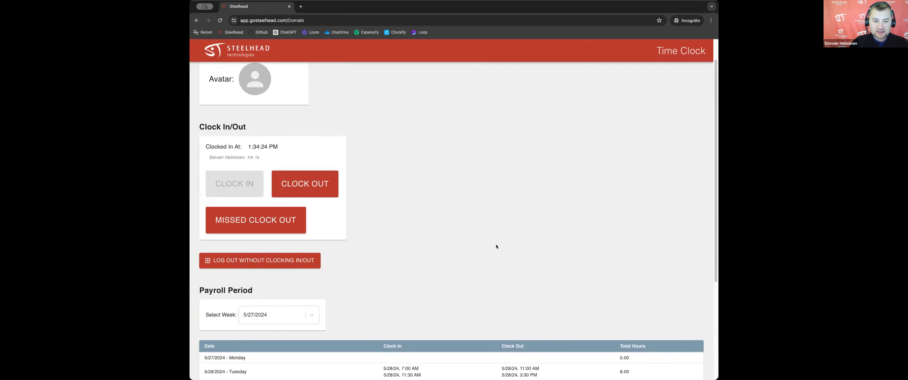
{"action": "scroll", "coordinate": [461, 266], "scroll_direction": "up", "scroll_amount": 1}
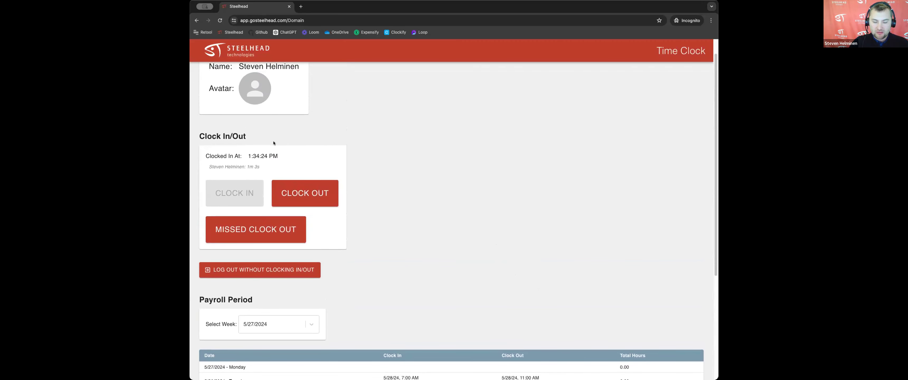
{"action": "scroll", "coordinate": [513, 289], "scroll_direction": "down", "scroll_amount": 15}
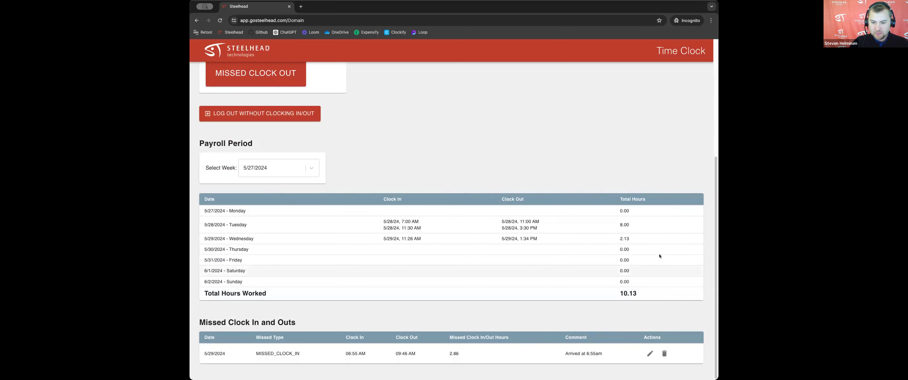
{"action": "scroll", "coordinate": [528, 259], "scroll_direction": "up", "scroll_amount": 15}
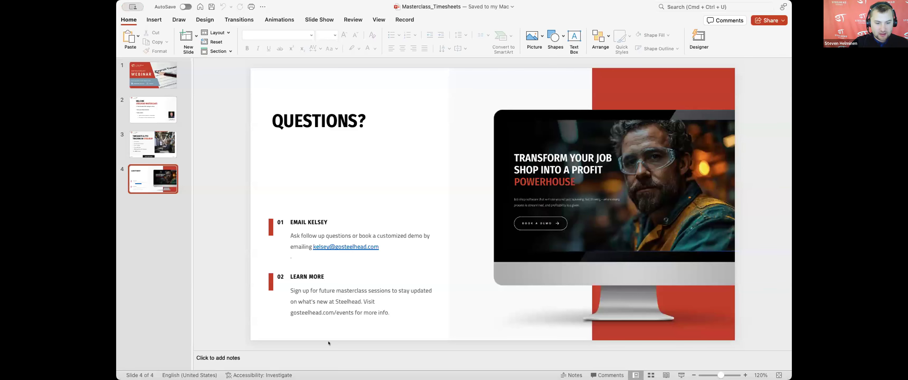
Step: Switch to PowerPoint and start the slide show from the Questions slide
{"action": "left_click", "coordinate": [498, 294]}
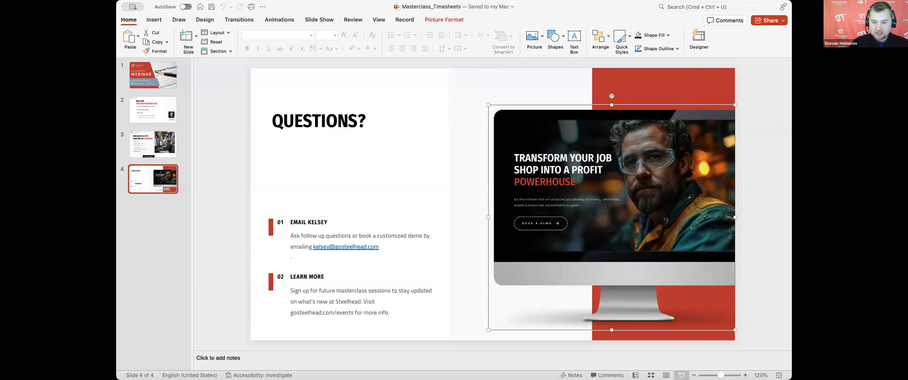
{"action": "key", "text": "super+shift+Return"}
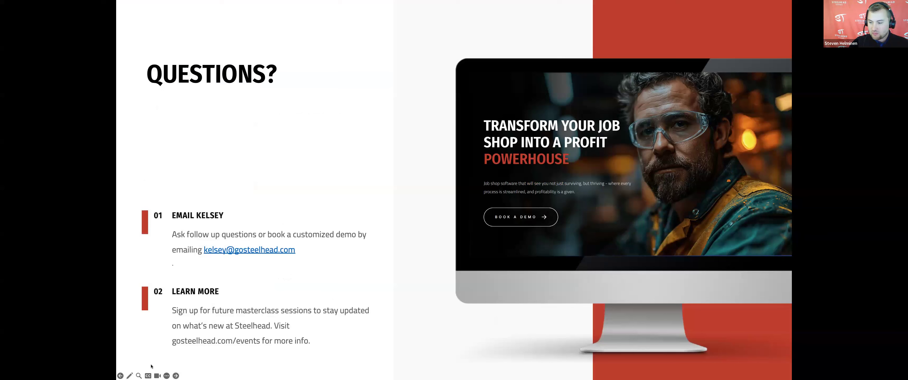